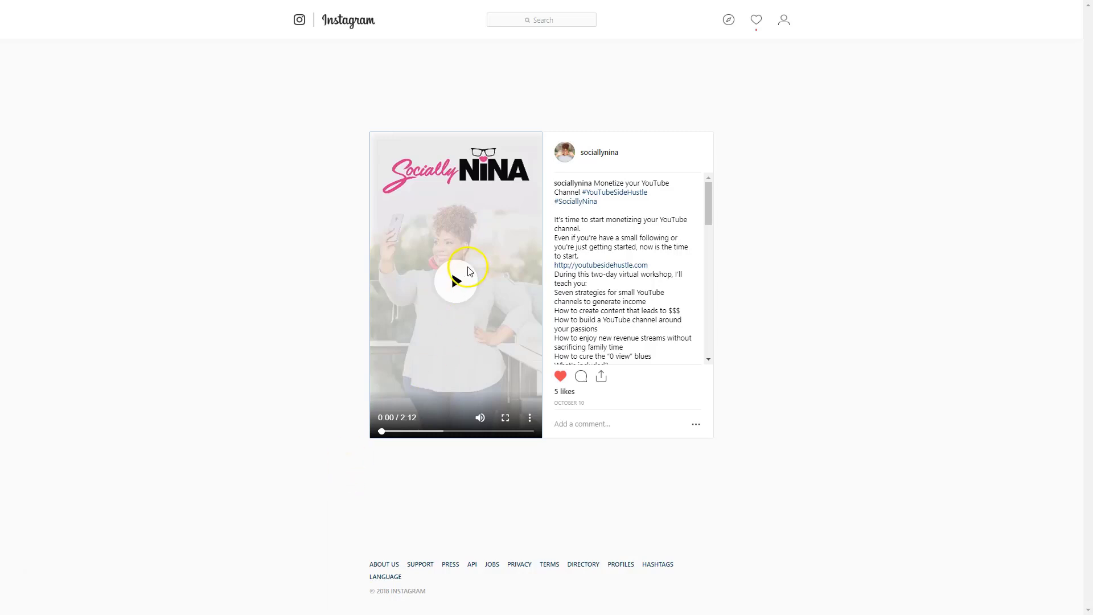
Step: Play the sample IGTV video post in Instagram
left_click(471, 293)
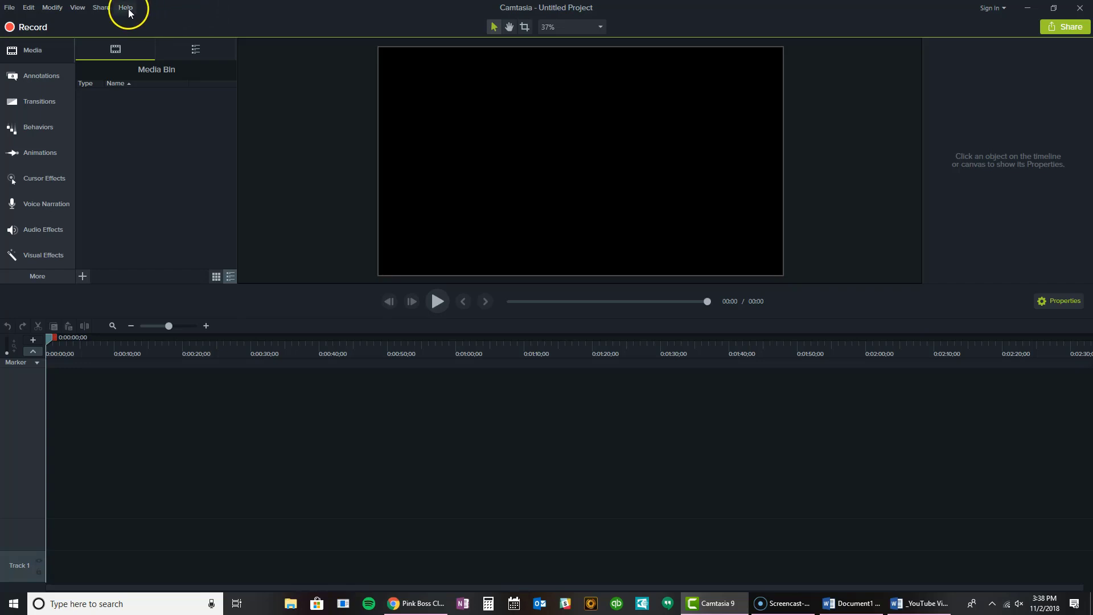
Step: Open the saved 'Tailwind Instagram hashtag Finder' project from File > Open Project
left_click(10, 8)
left_click(23, 38)
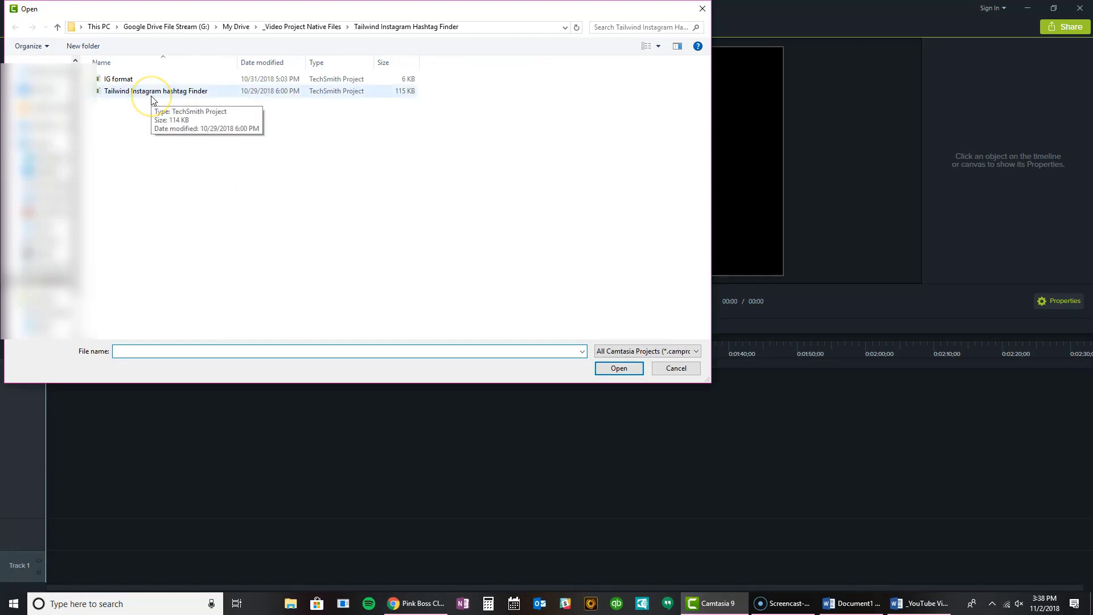
left_click(152, 100)
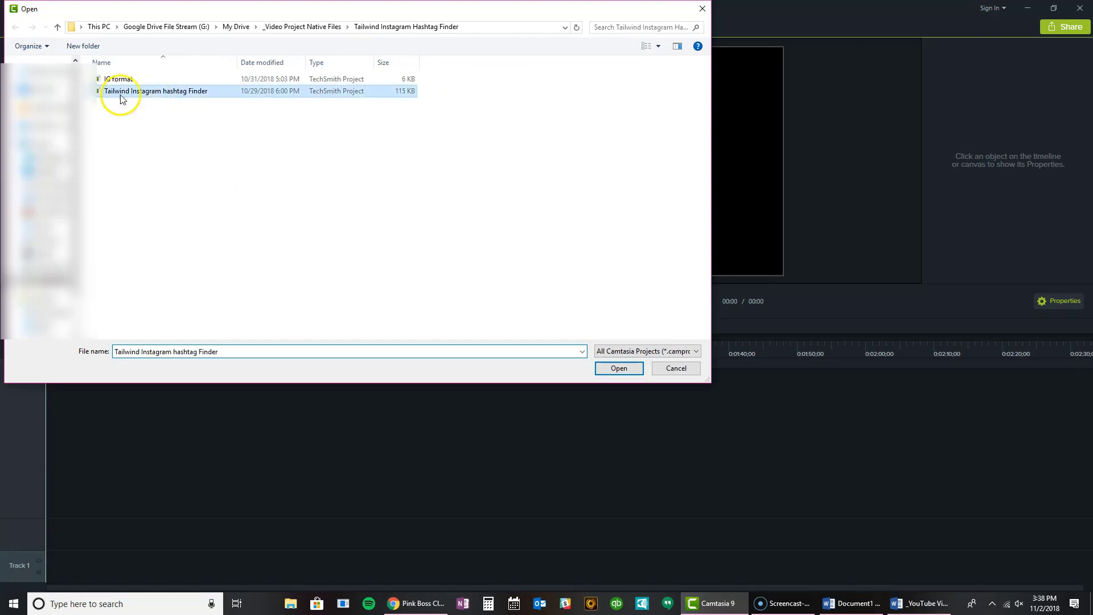
double_click(147, 99)
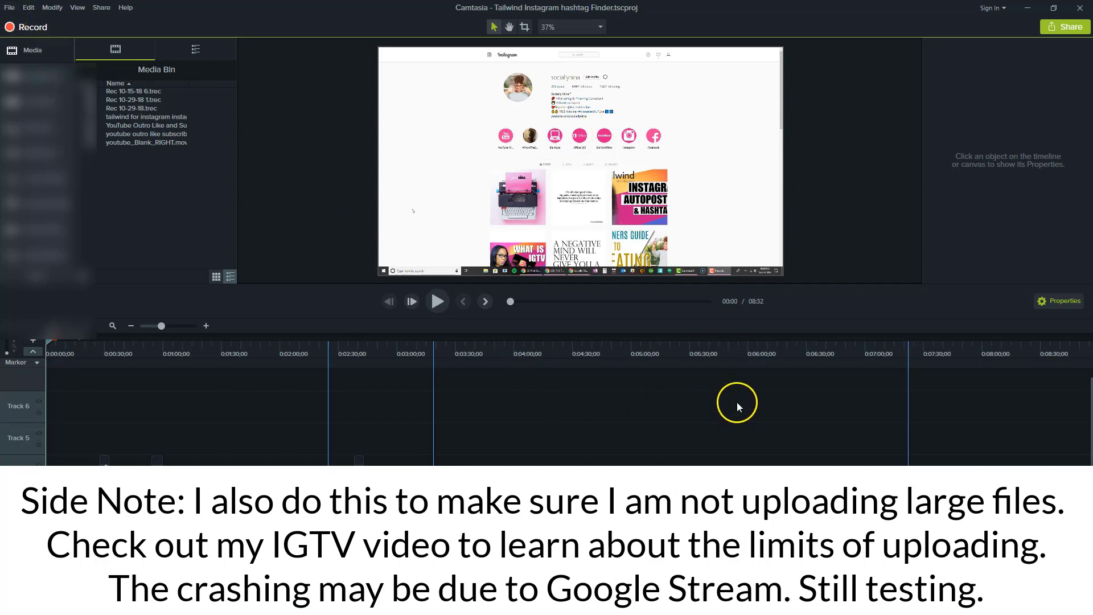
Step: Start a local-file production using the 'MP4 only (up to 720p)' preset, accepting the warning
left_click(1054, 26)
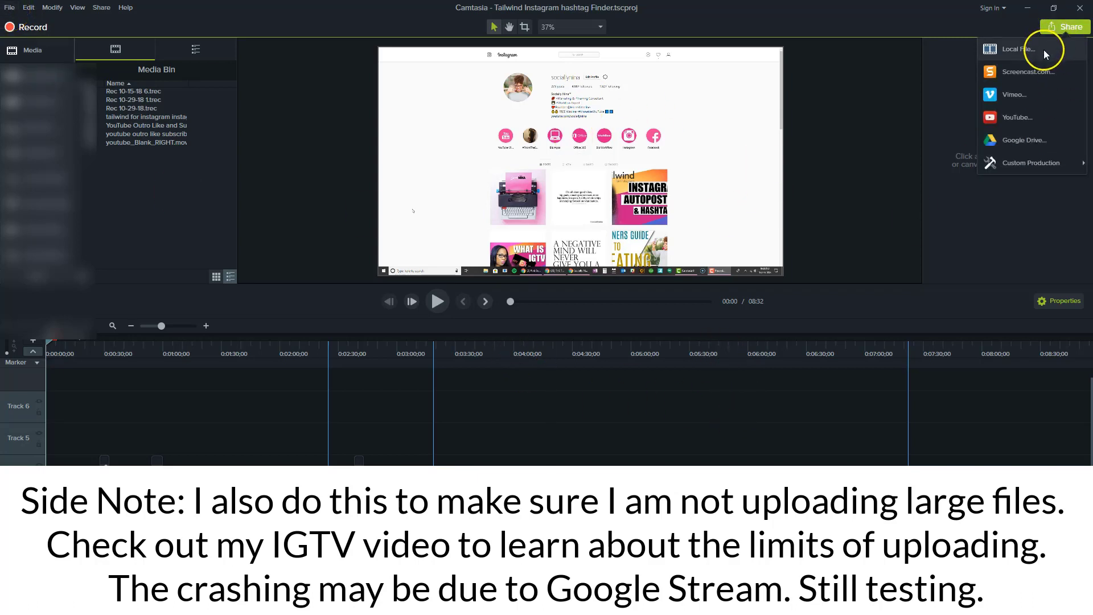
left_click(1019, 49)
left_click(570, 200)
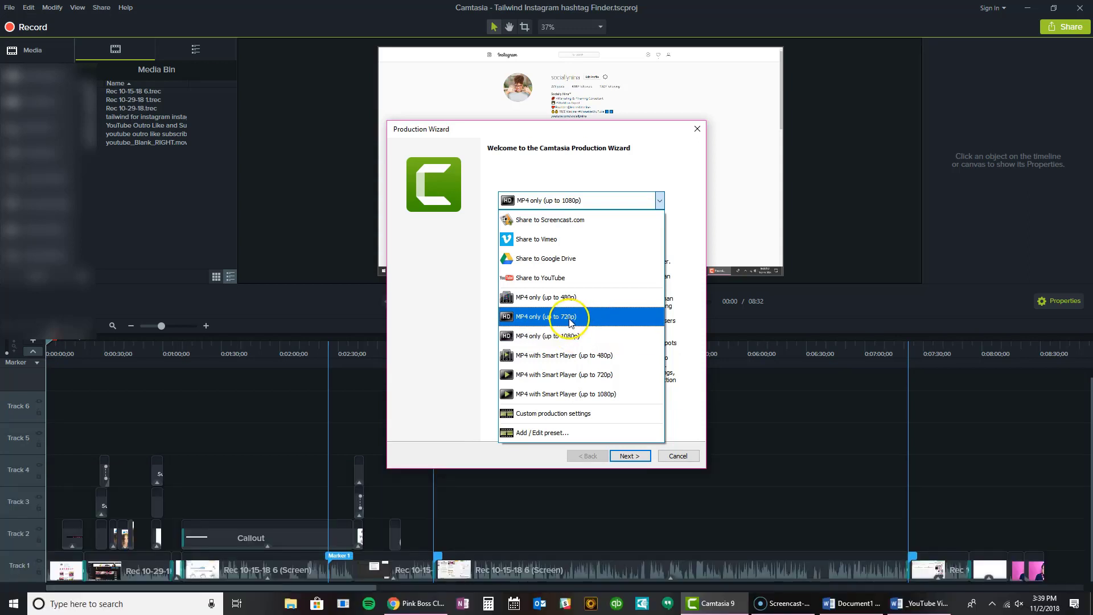
left_click(571, 321)
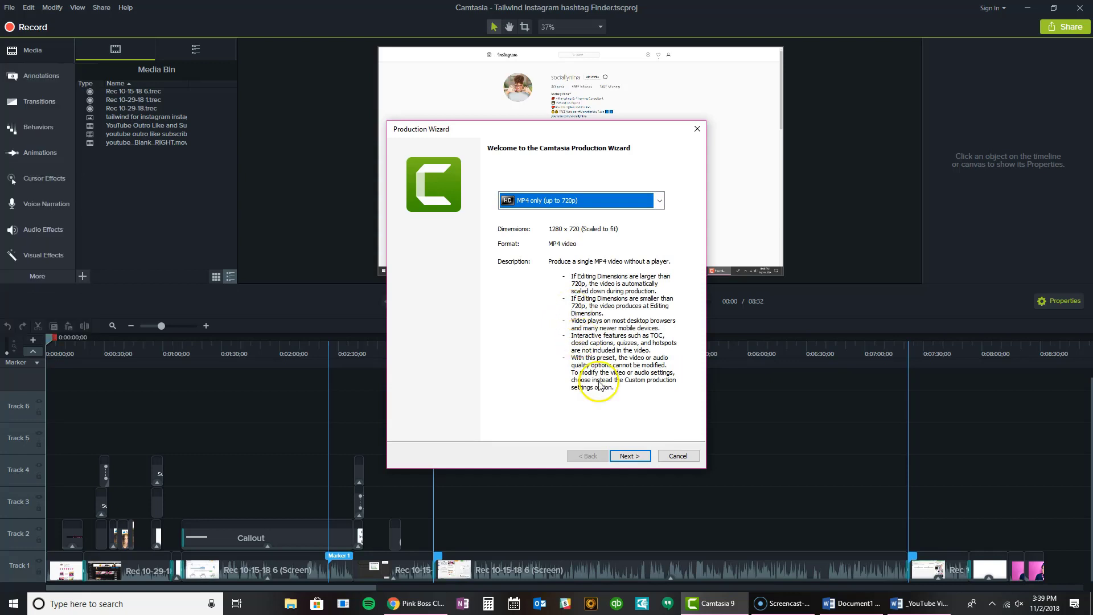
left_click(630, 456)
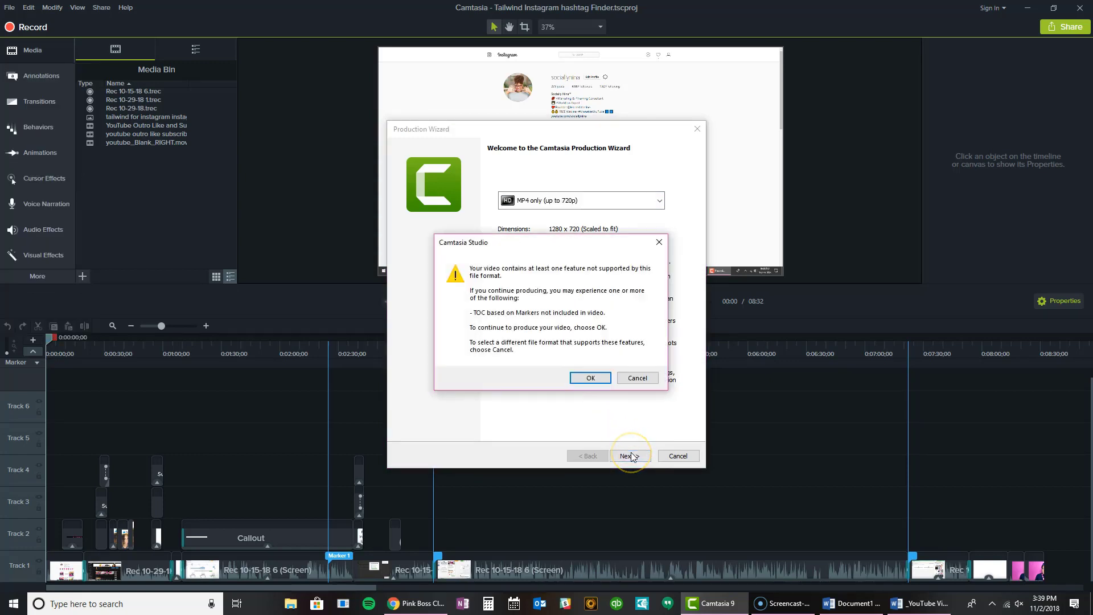
left_click(592, 379)
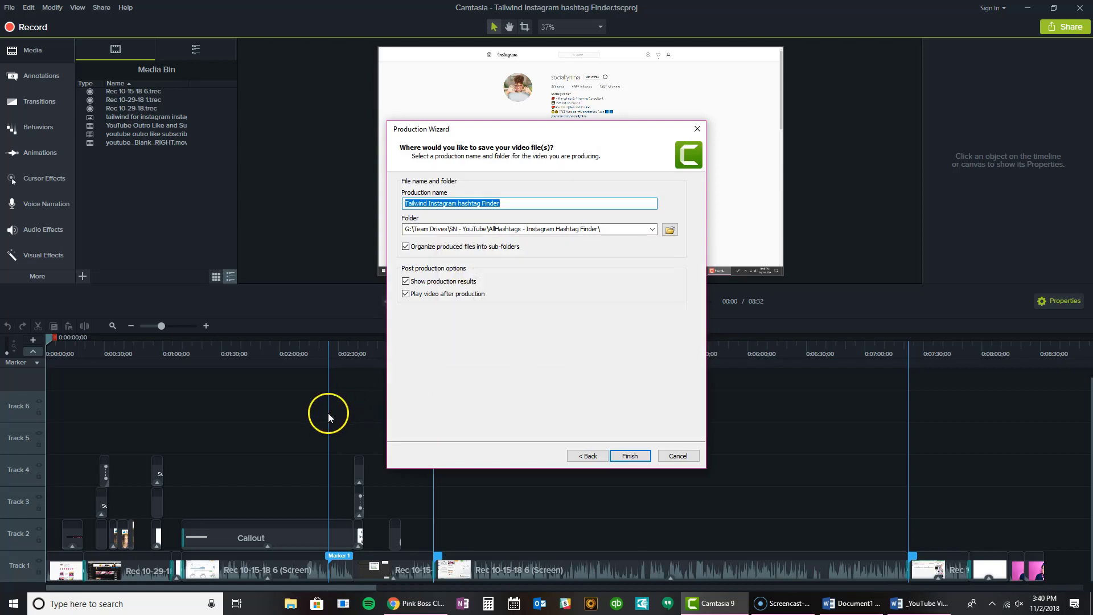
Step: Turn off sub-folders, prefix the production name with 'IG ' and render the video
left_click(412, 249)
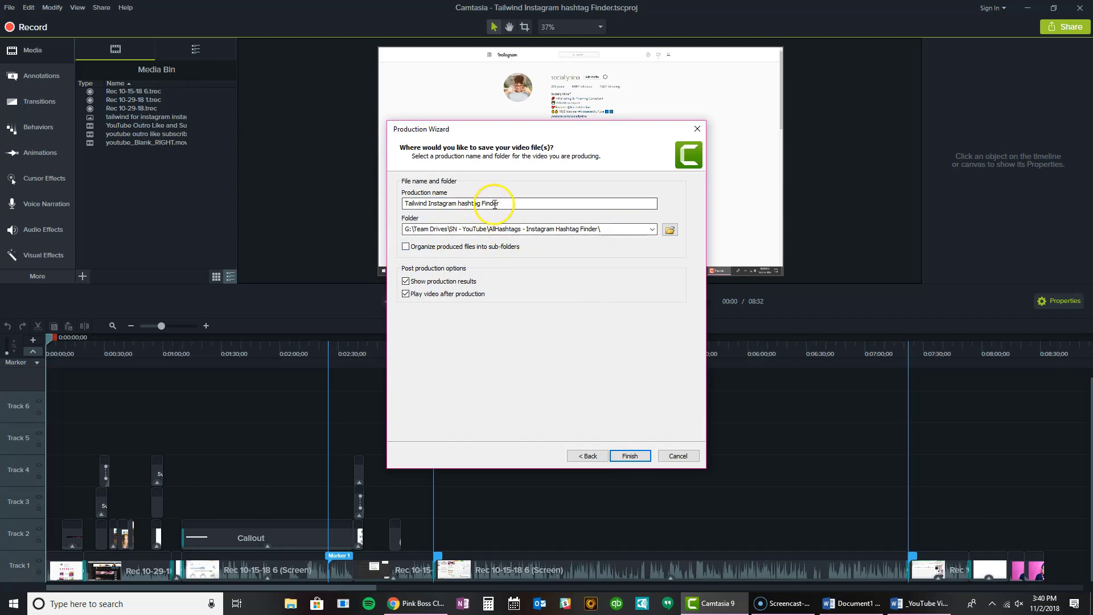
left_click(404, 204)
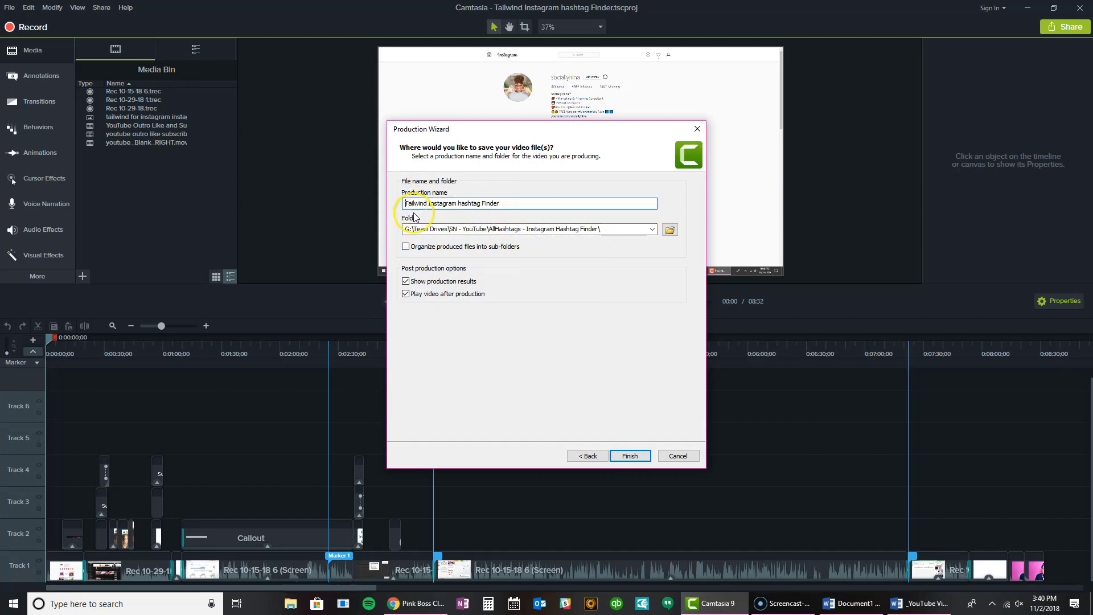
type("IG")
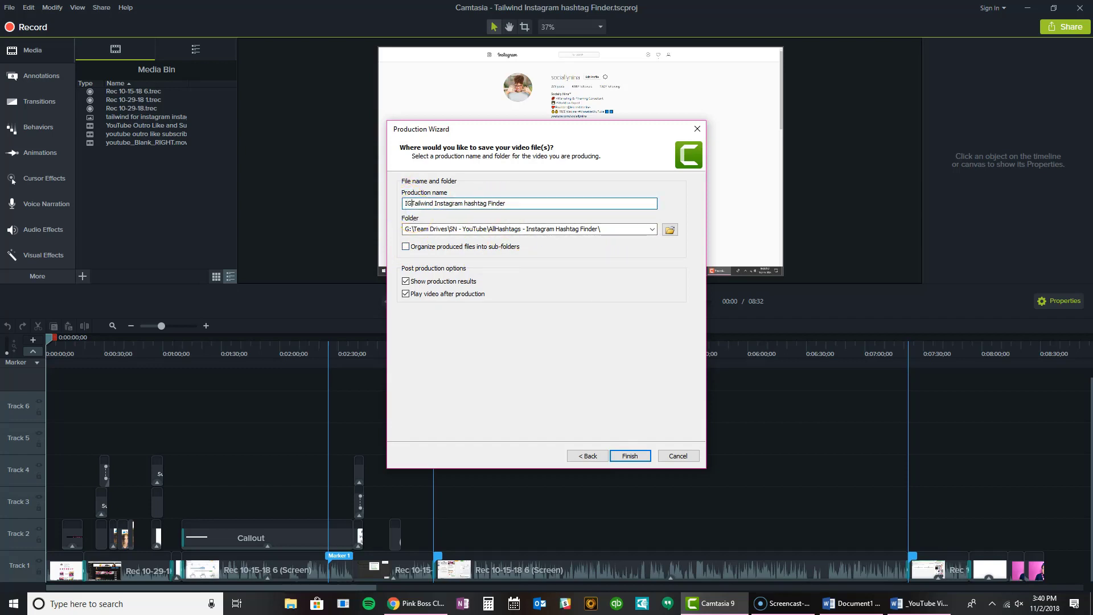
left_click(630, 456)
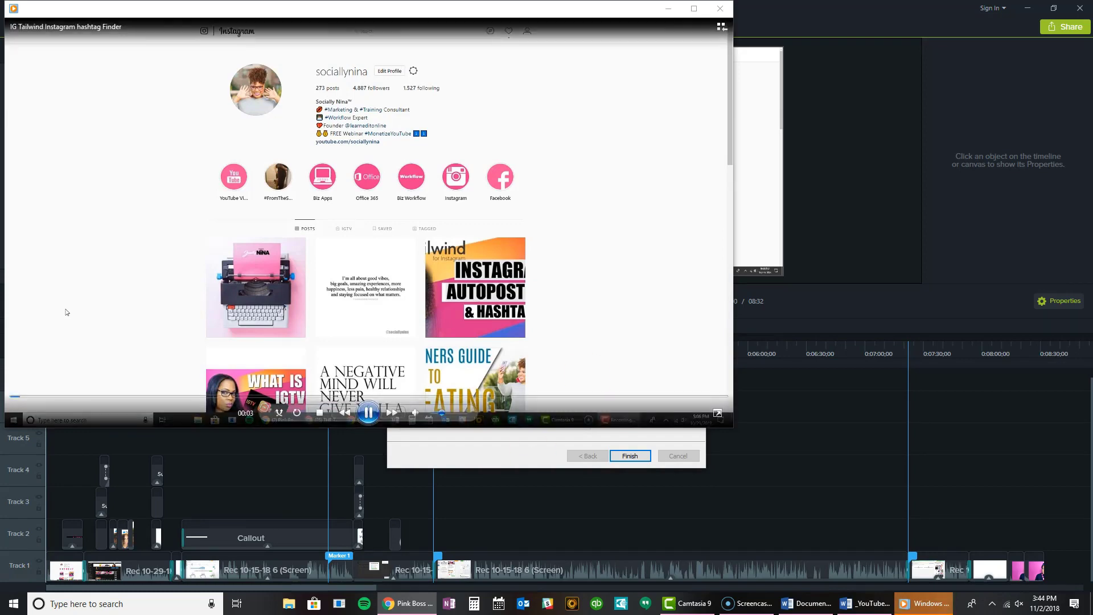
Step: Close the finished video's preview player and the Production Results dialog
left_click(711, 12)
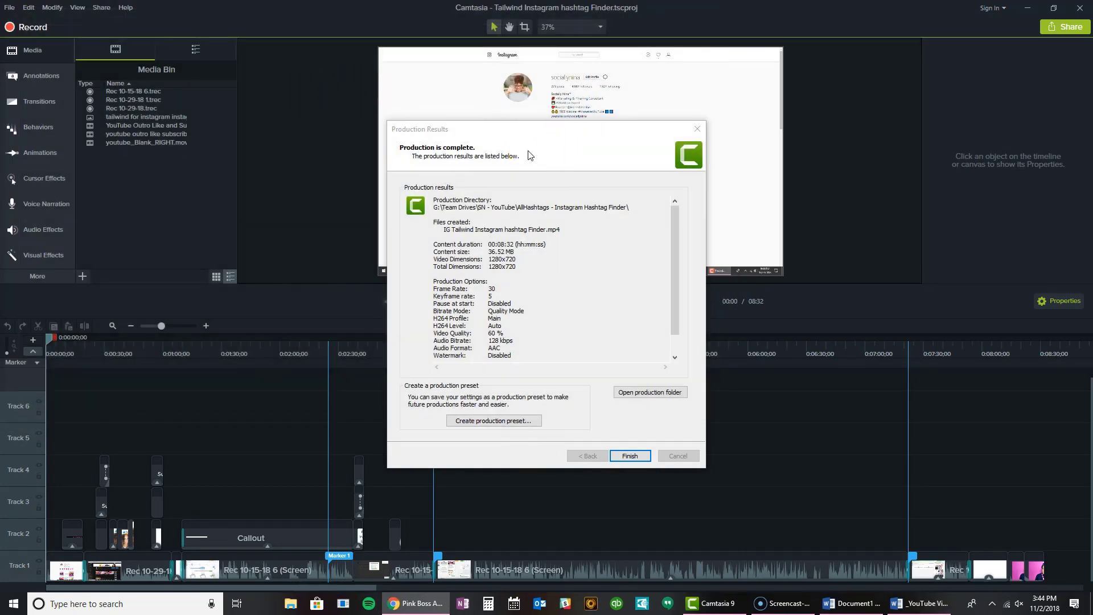
left_click(700, 130)
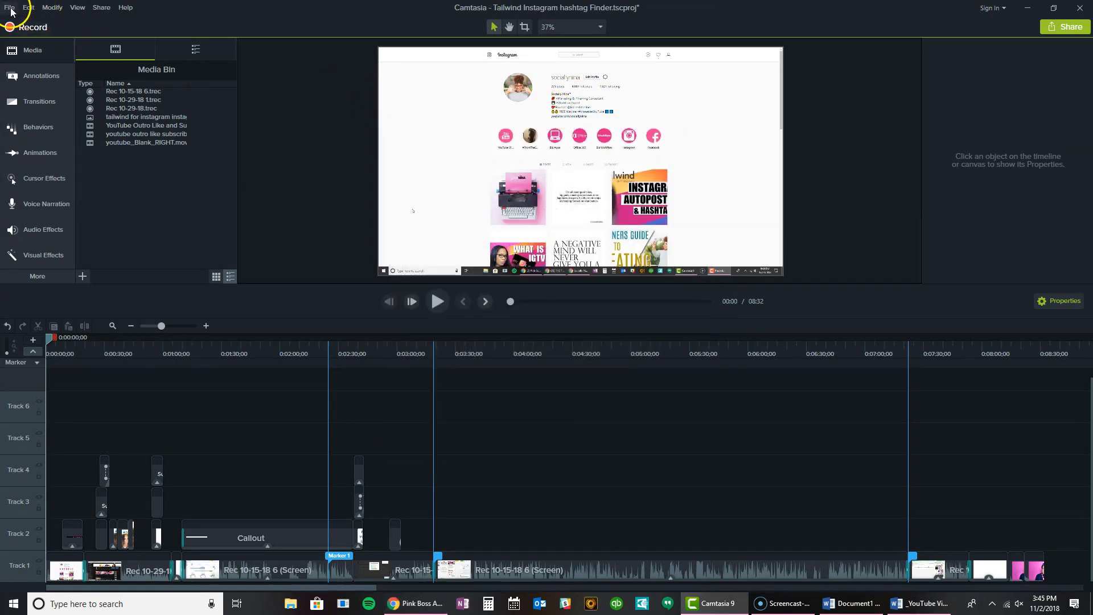
Step: Start a new project without saving changes to the old one
left_click(10, 12)
left_click(27, 29)
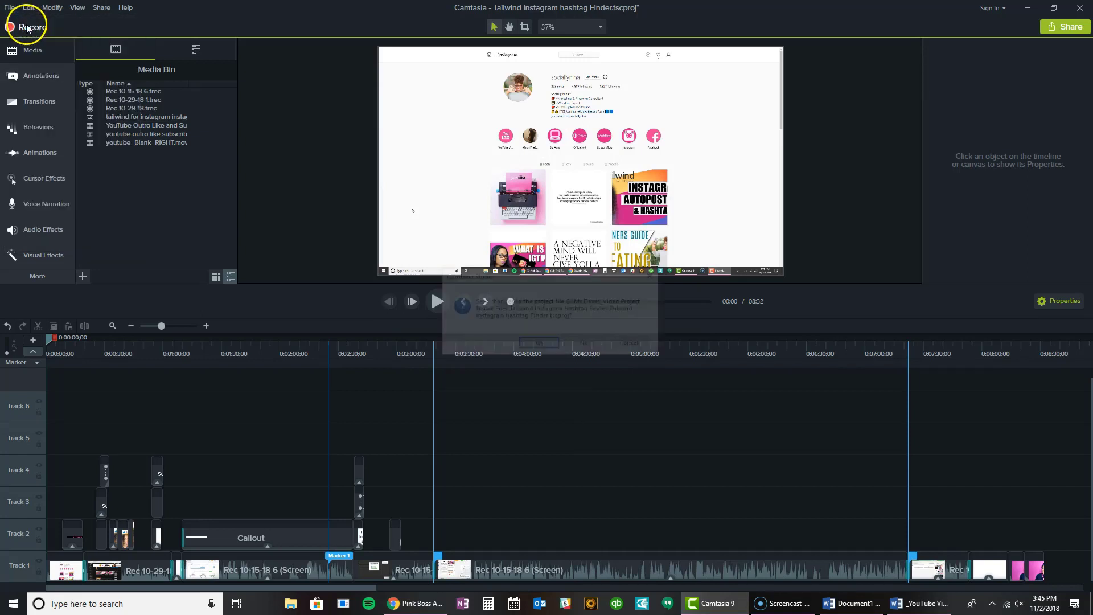
left_click(591, 343)
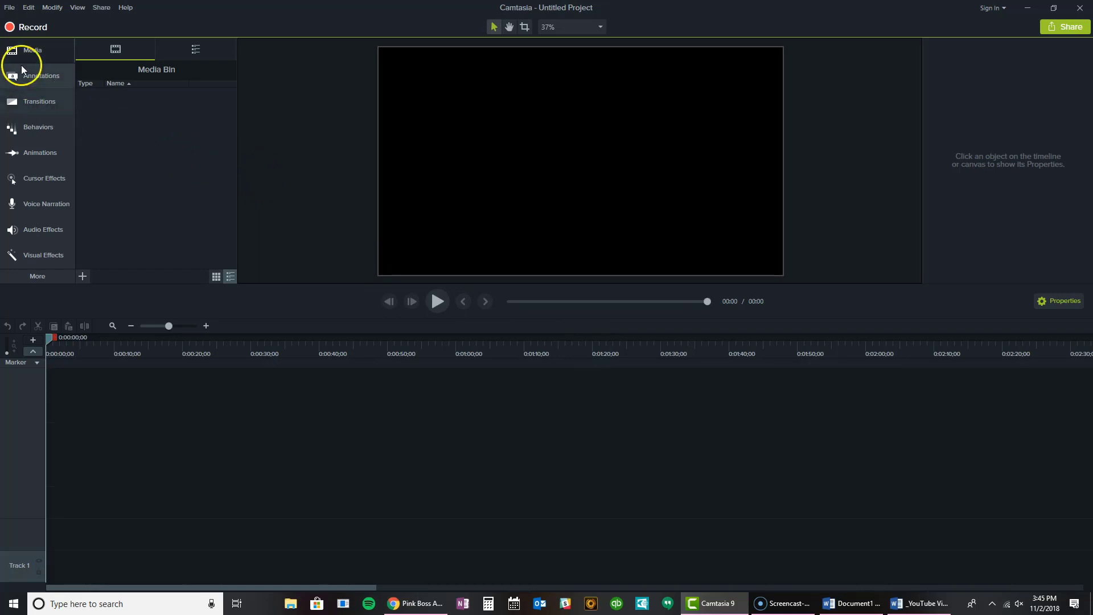
Step: Open Project Settings and pick Custom from the canvas size presets
left_click(12, 9)
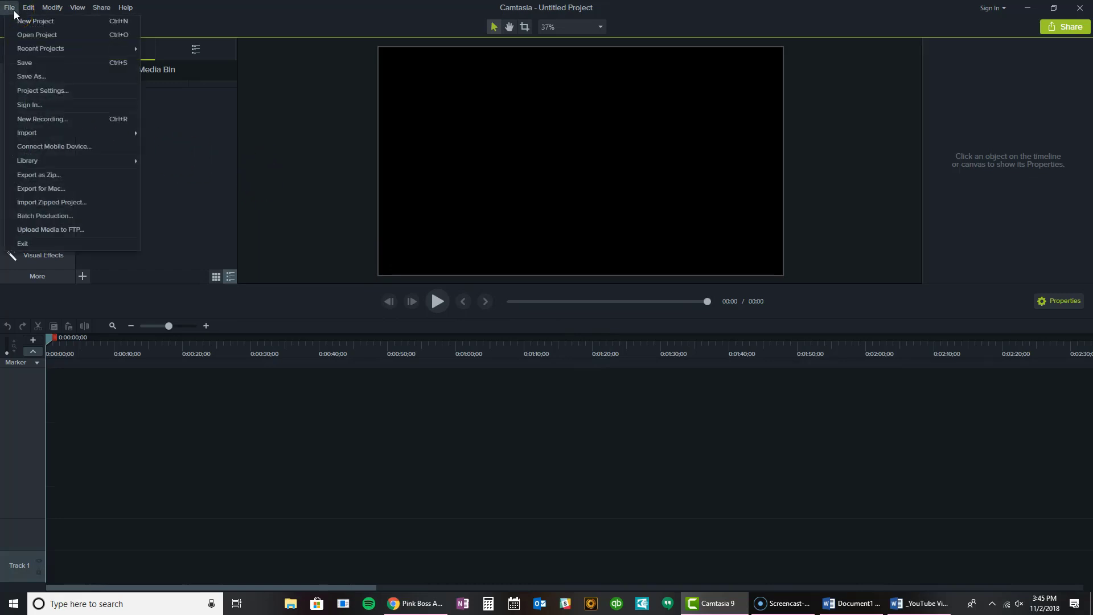
left_click(34, 94)
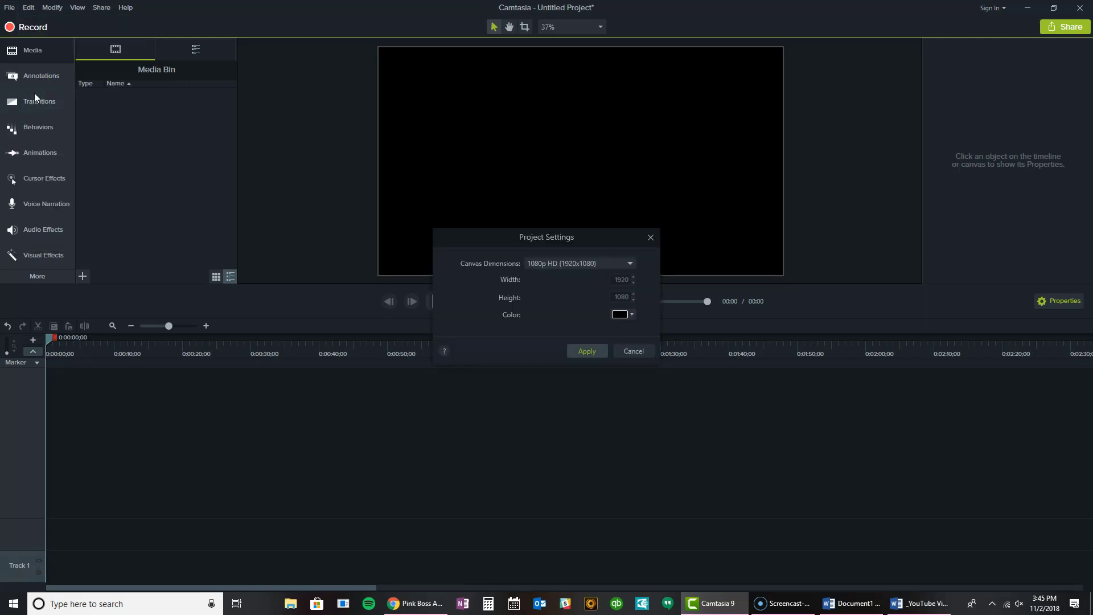
left_click_drag(497, 247, 490, 176)
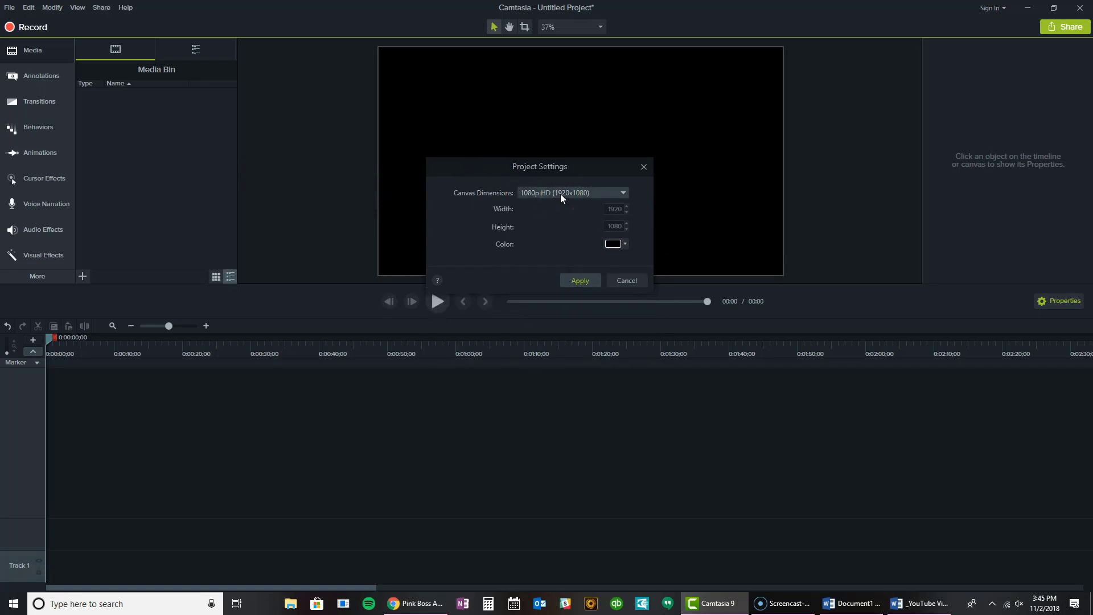
left_click(561, 197)
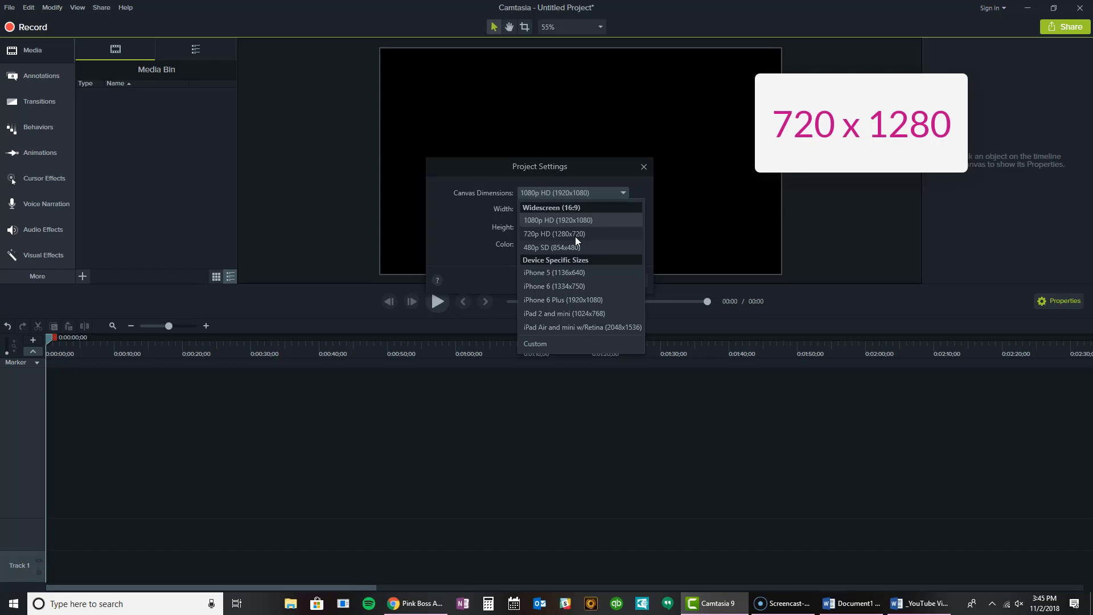
left_click(565, 349)
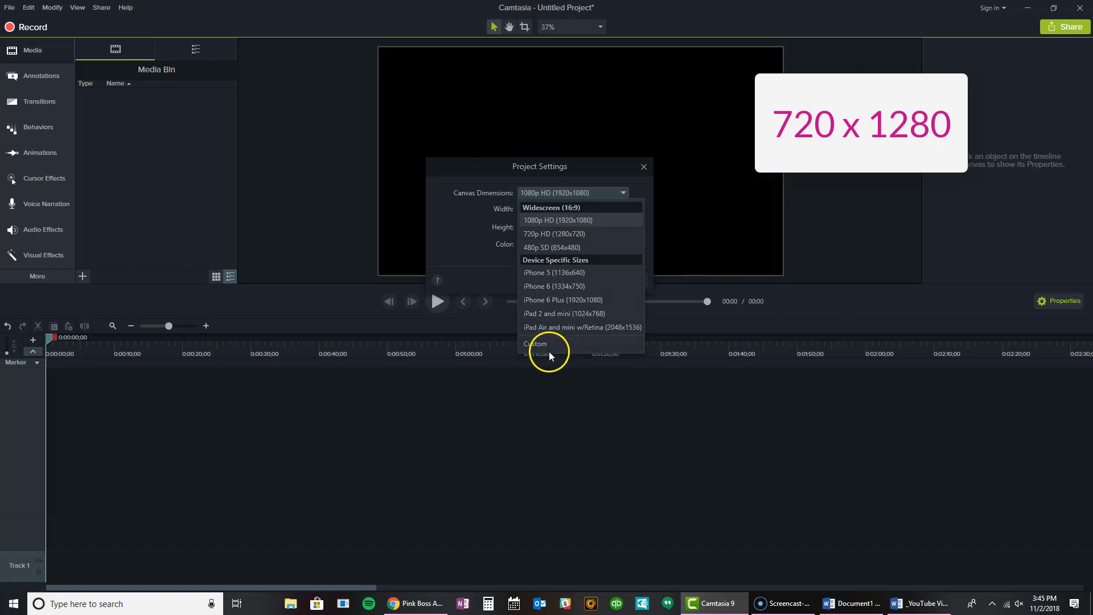
Step: Set a custom canvas of width 720 and height 1280 in Project Settings
left_click(614, 227)
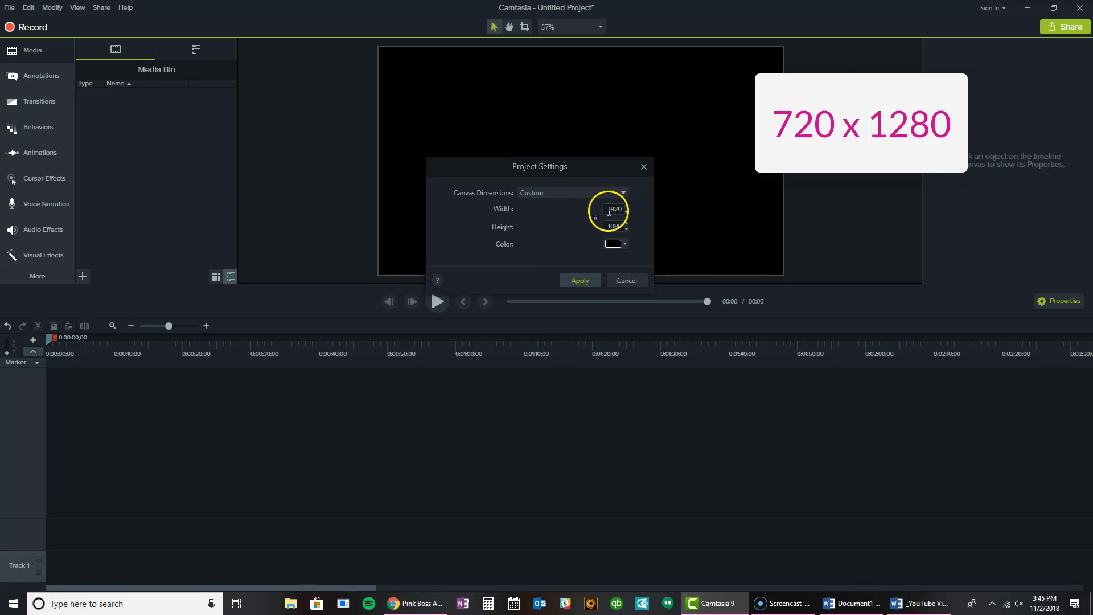
double_click(610, 210)
type("100")
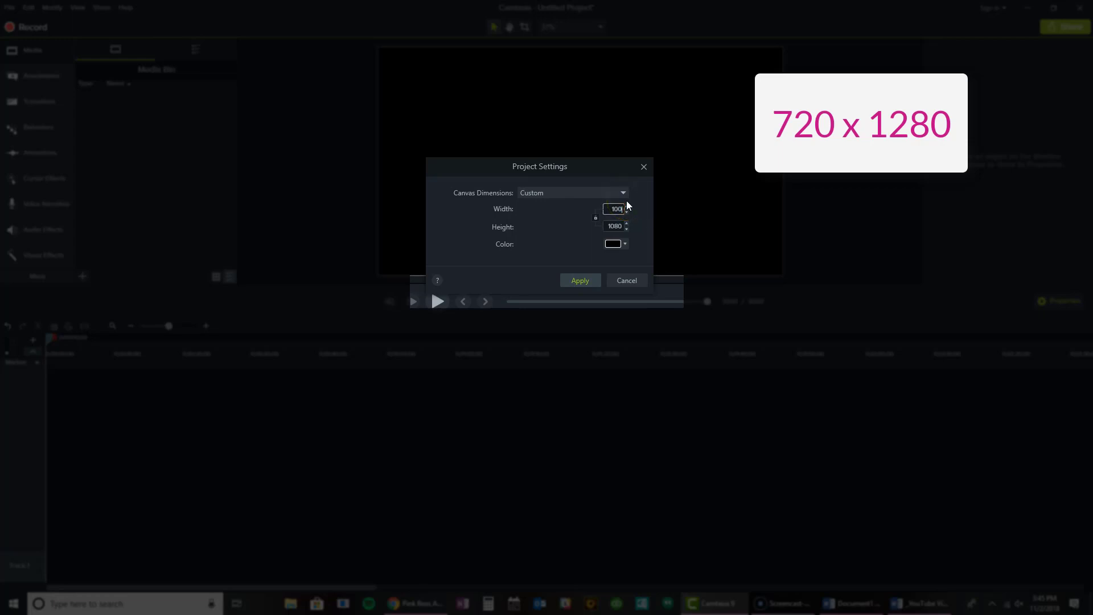
double_click(615, 227)
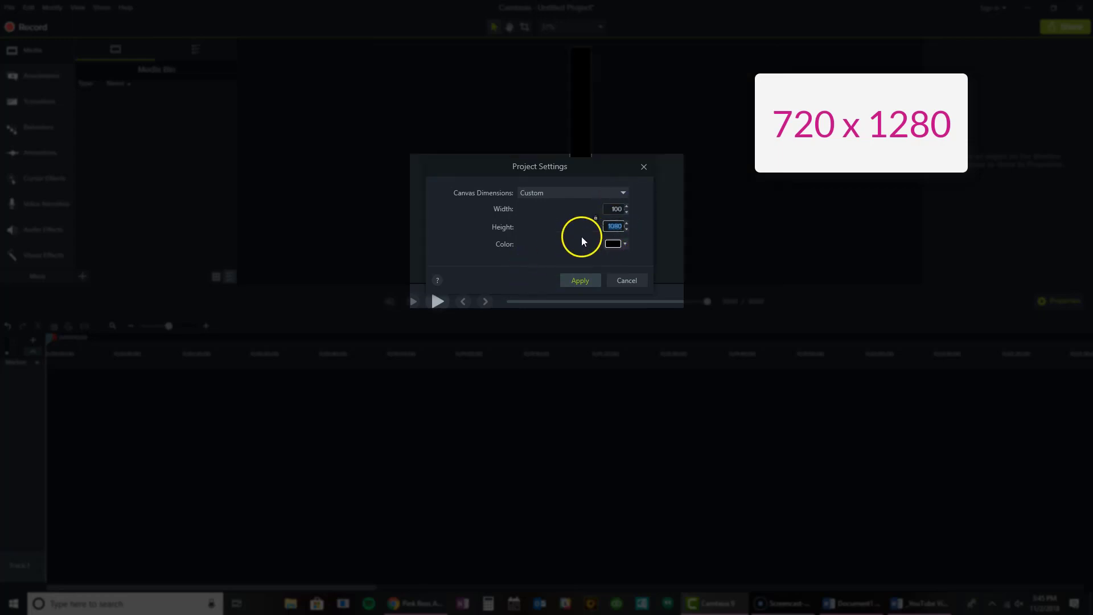
left_click(596, 217)
double_click(613, 209)
type("300")
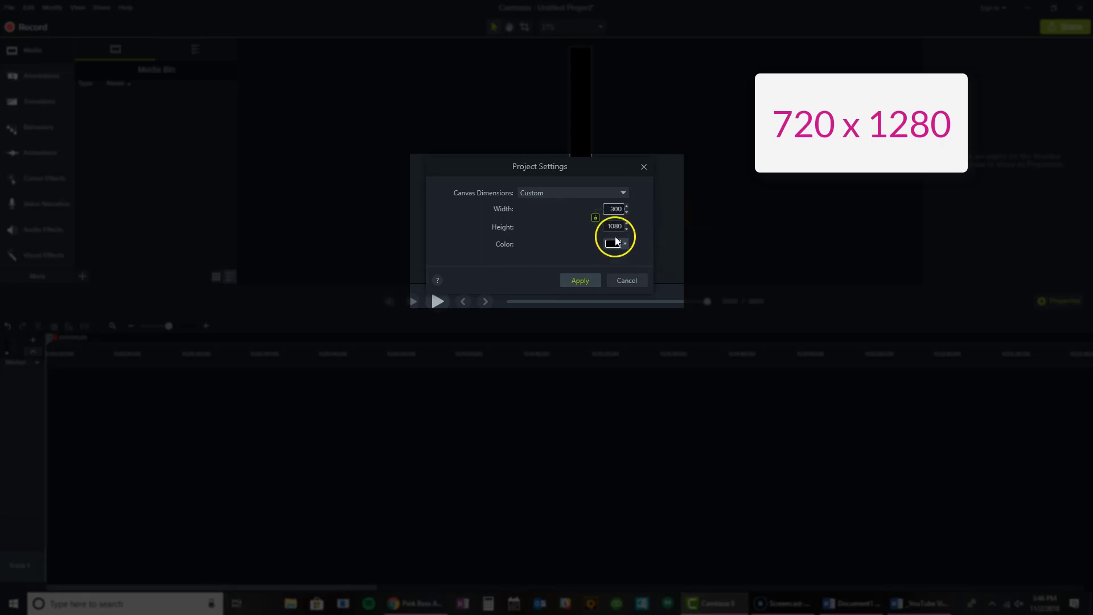
double_click(607, 226)
double_click(615, 208)
type("720")
double_click(613, 226)
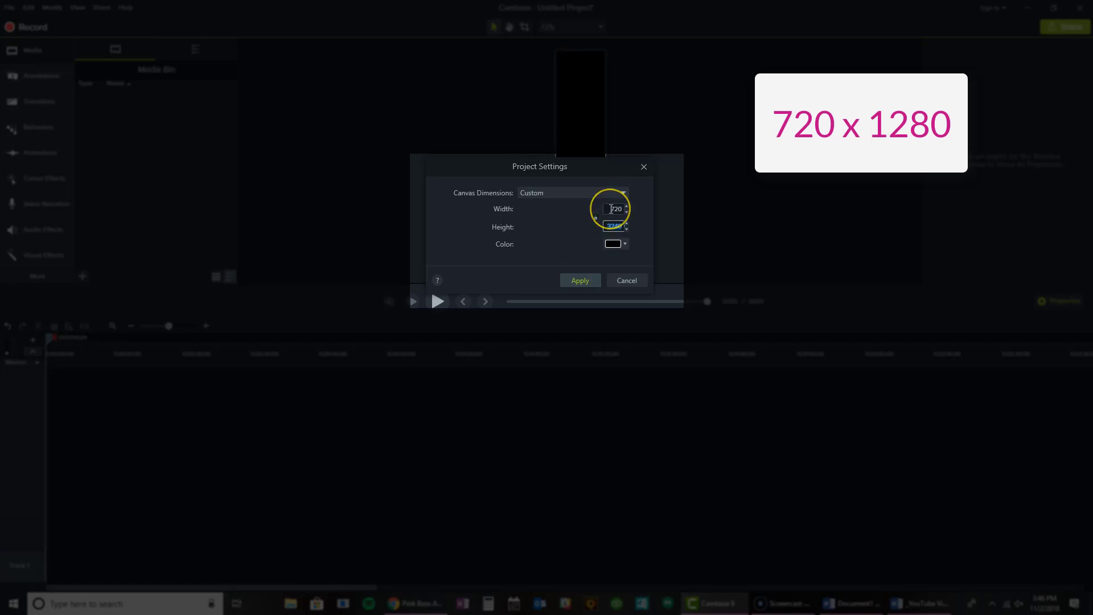
type("1280")
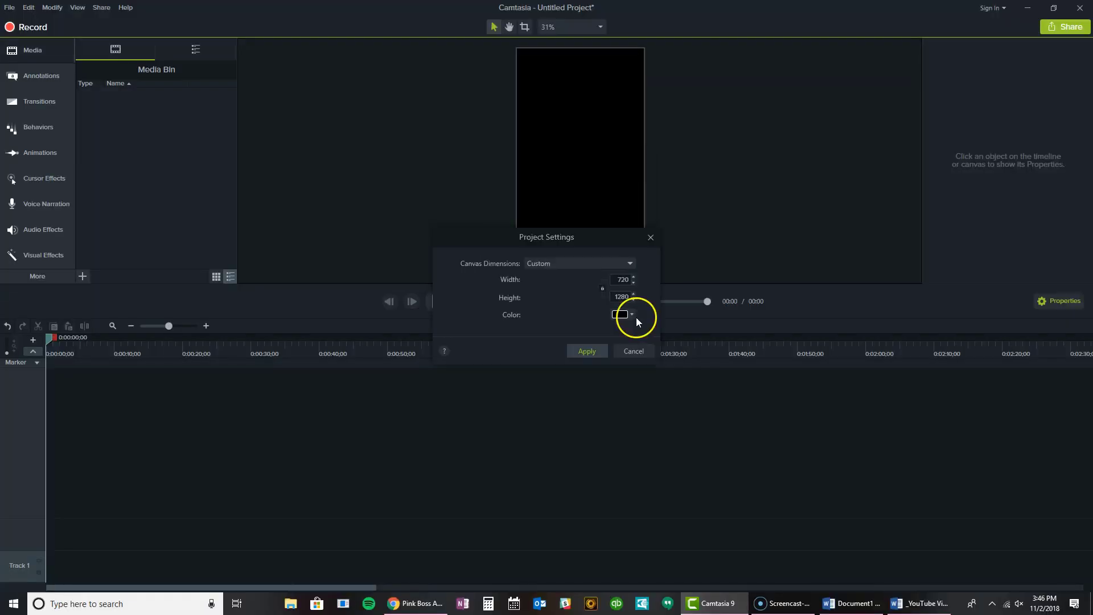
Step: Try background colours CB1D88, grey and D7D7D7, then close Project Settings without applying
left_click(630, 315)
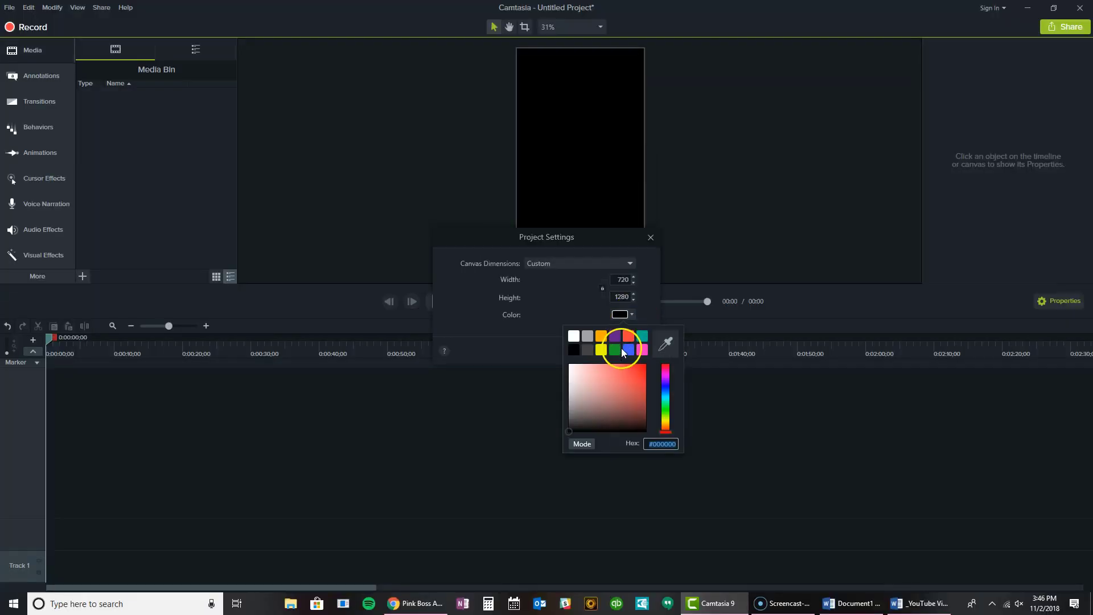
type("cb")
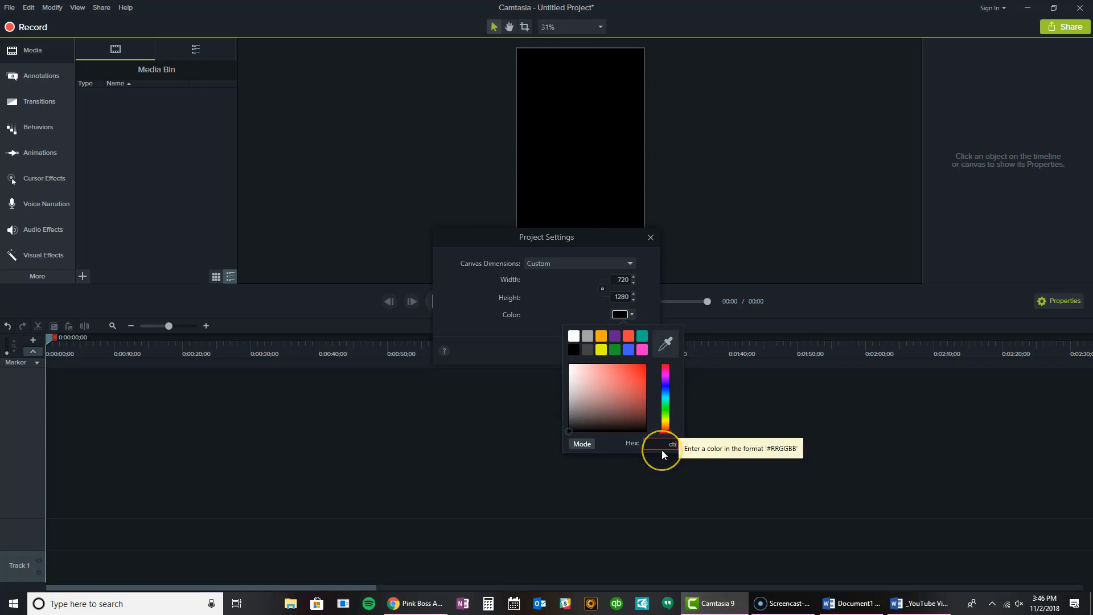
type("1d88")
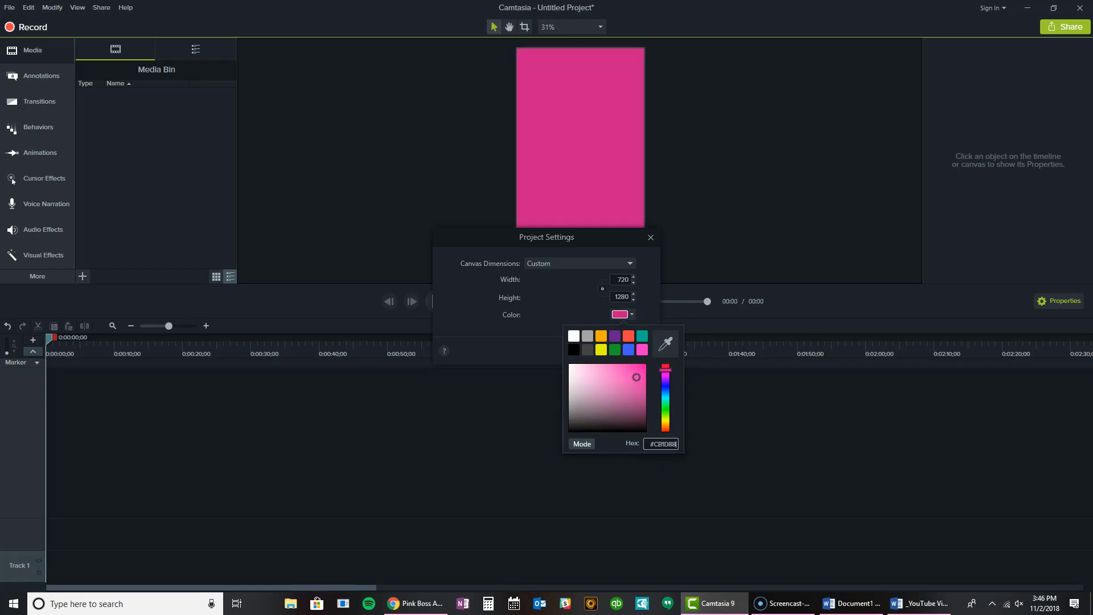
left_click(585, 307)
left_click(630, 315)
left_click(587, 337)
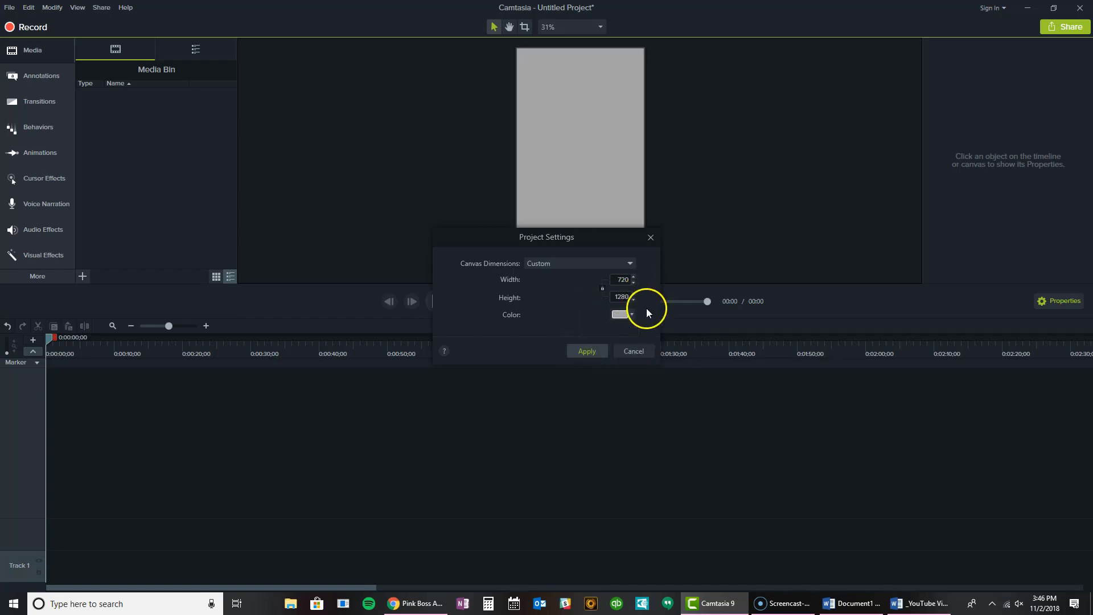
left_click(631, 316)
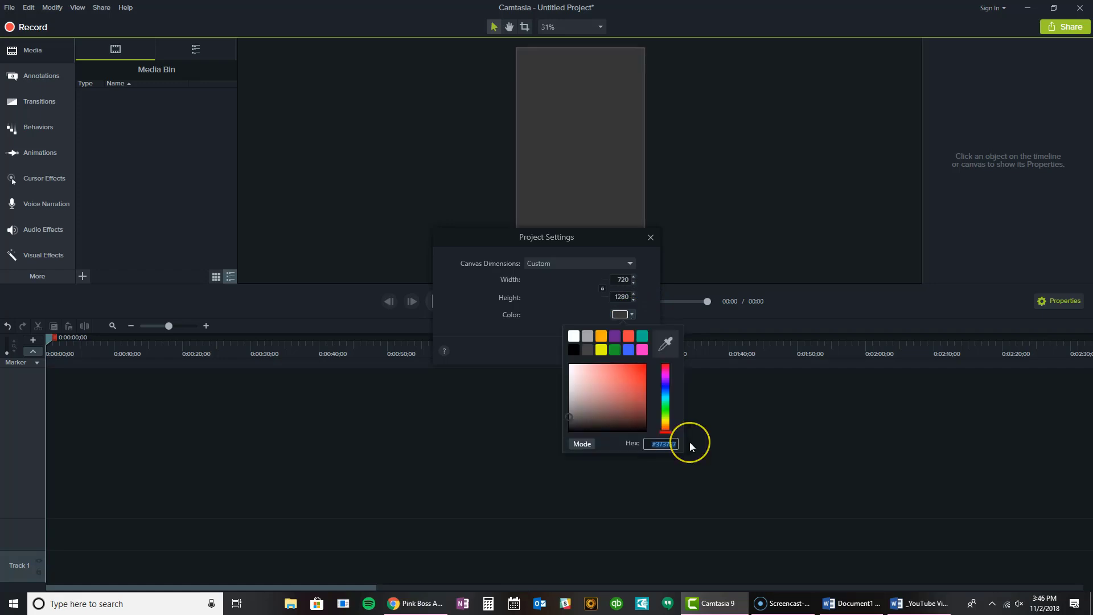
type("d7d7d7")
left_click(675, 452)
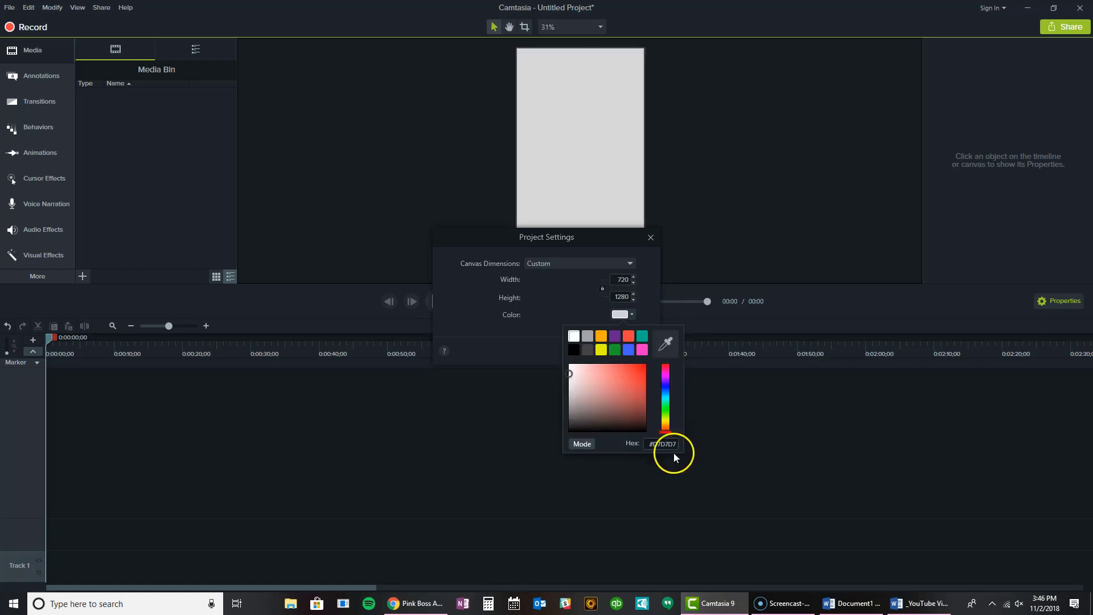
left_click(604, 238)
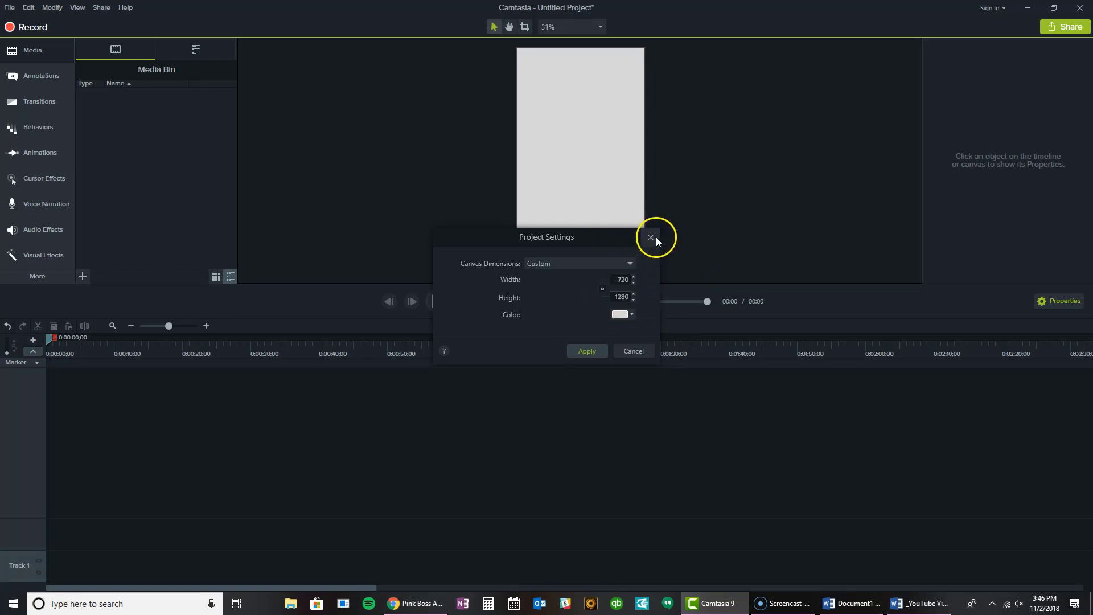
left_click(651, 238)
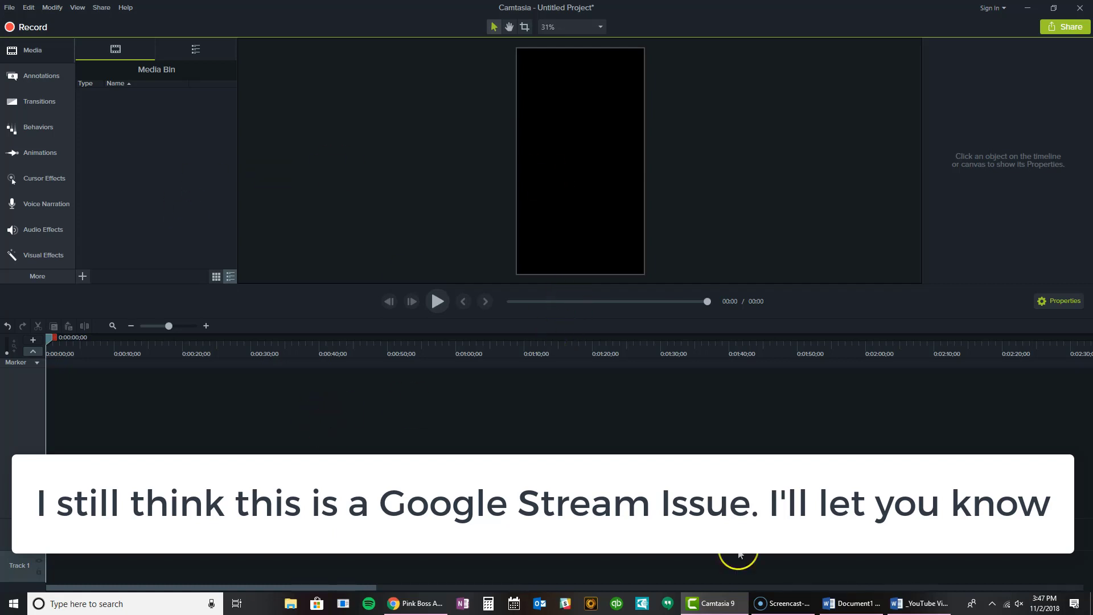
Step: Import the 'Tailwind for Instagram 2018' recording through the Media Bin's Import Media option
left_click(81, 277)
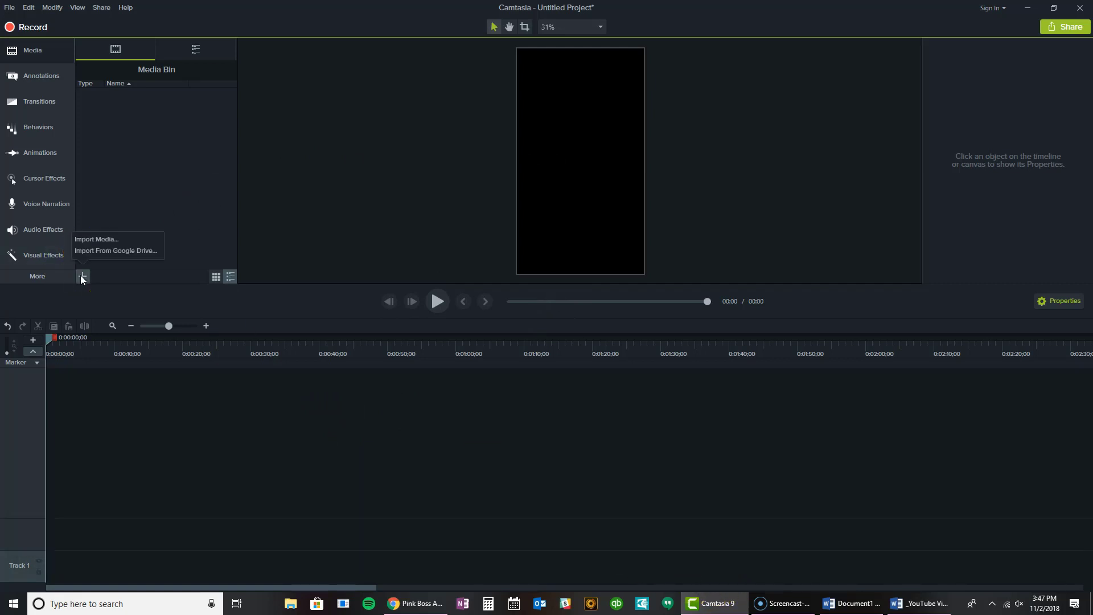
left_click(90, 238)
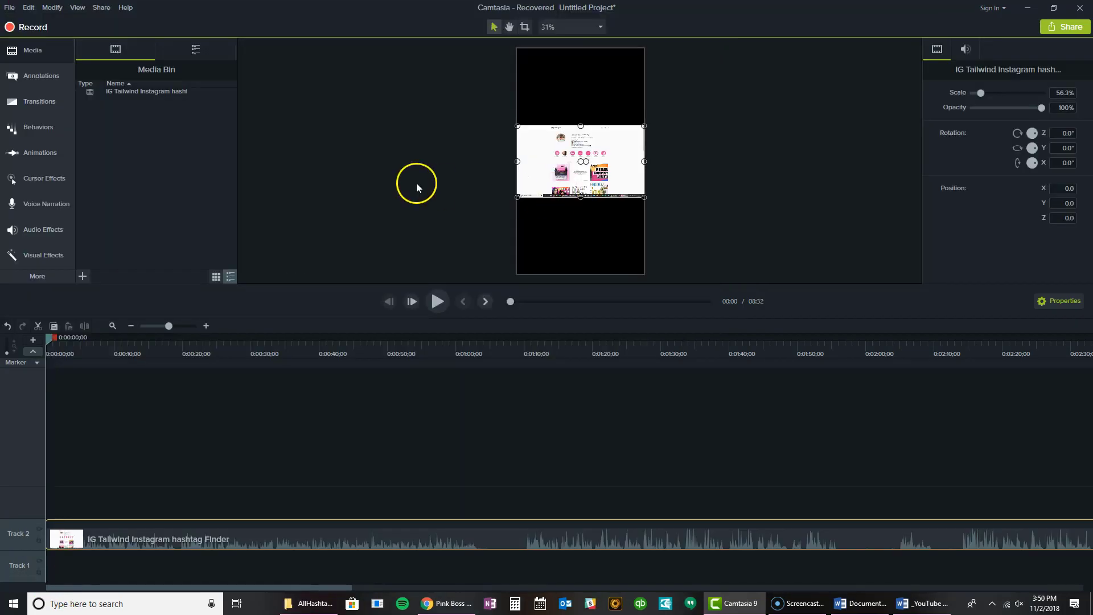
left_click(415, 176)
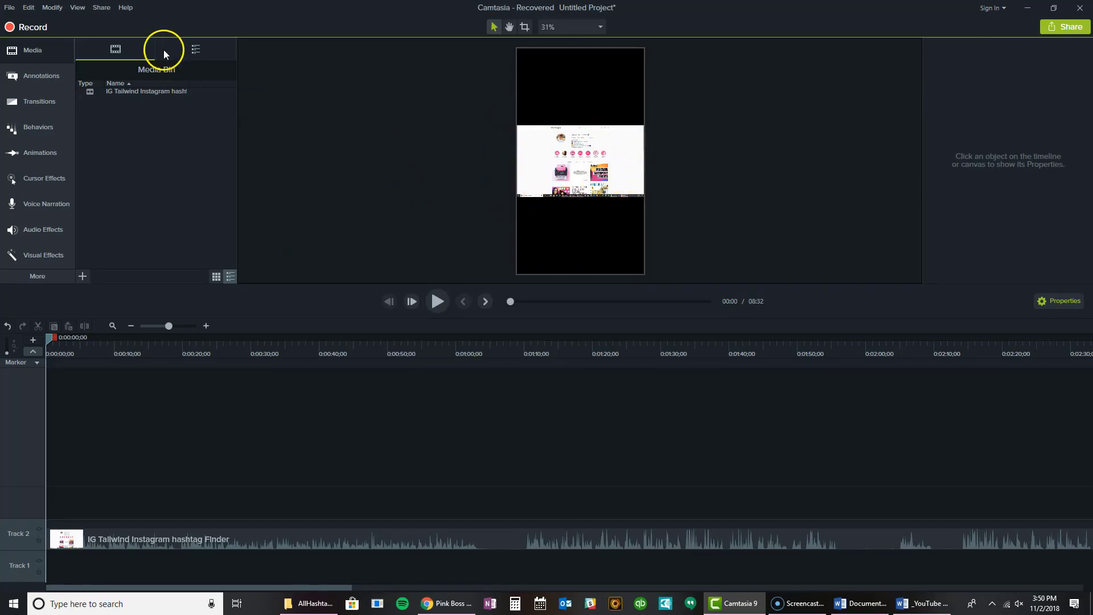
left_click(10, 7)
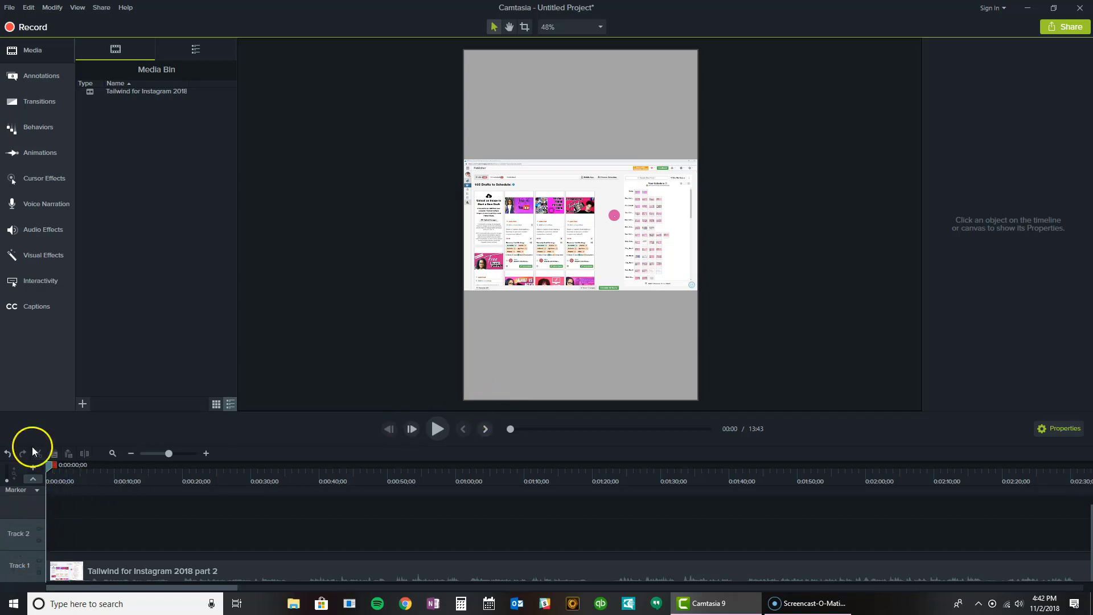
Step: Bring the Tailwind thumbnail image onto Track 2 and move it to the timeline start
left_click(83, 405)
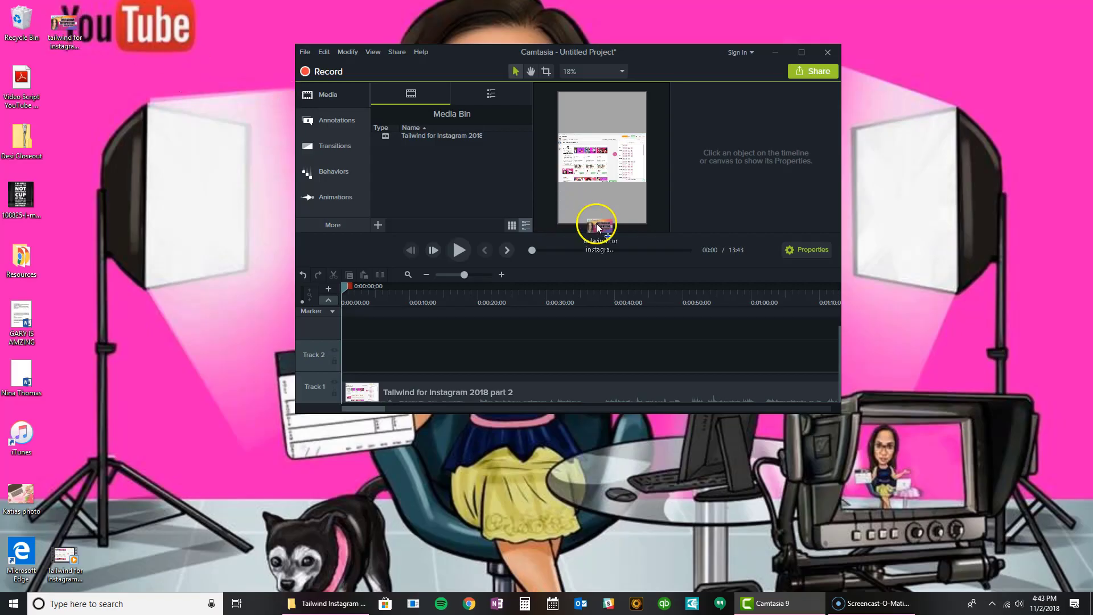
left_click_drag(592, 214, 545, 351)
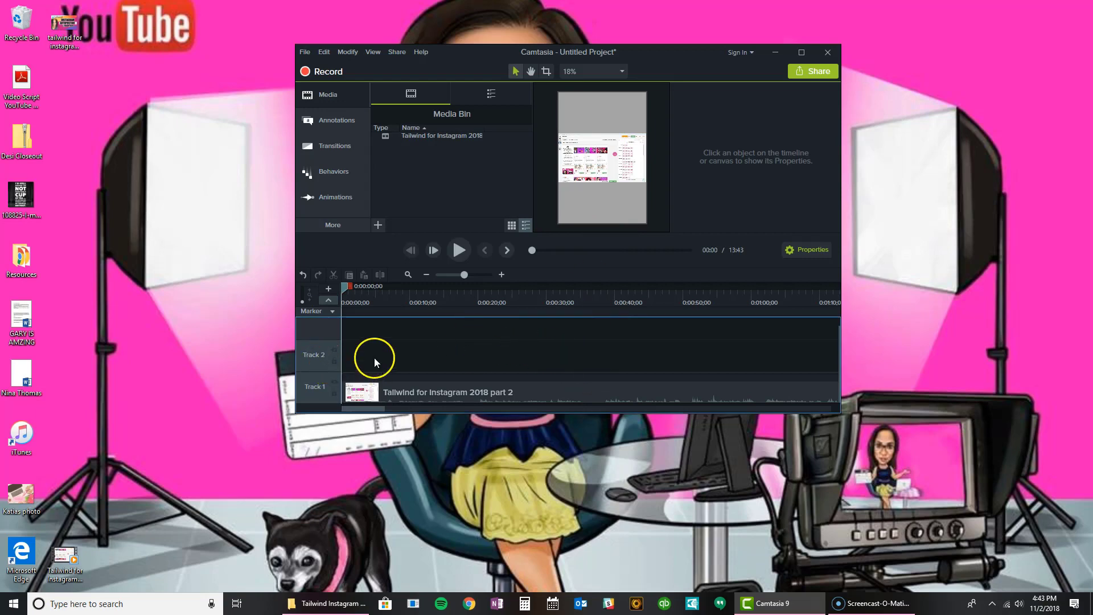
left_click_drag(374, 358, 379, 356)
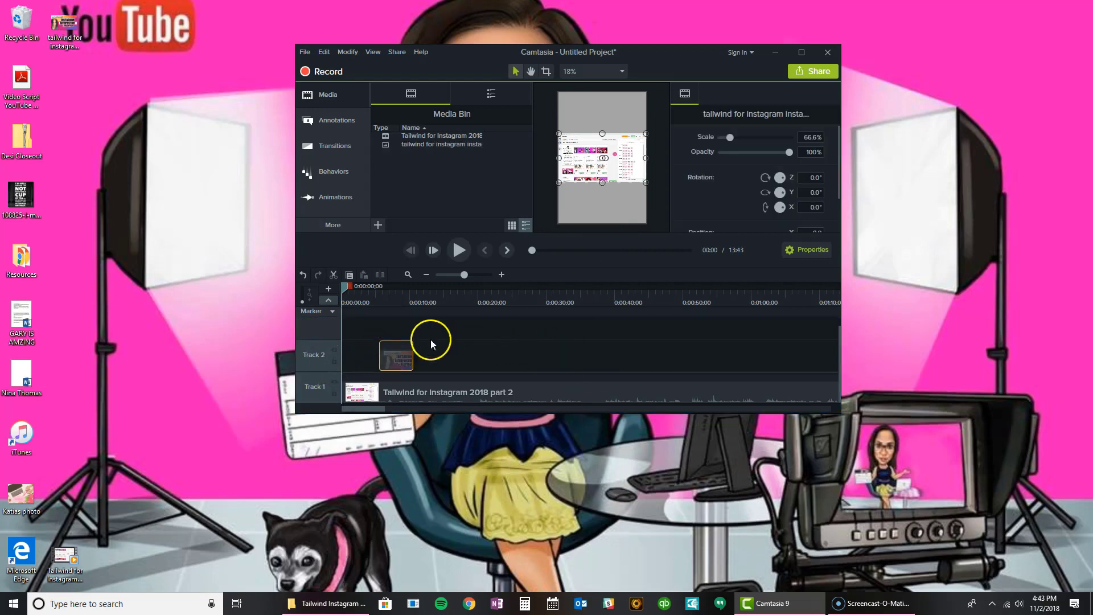
left_click(803, 52)
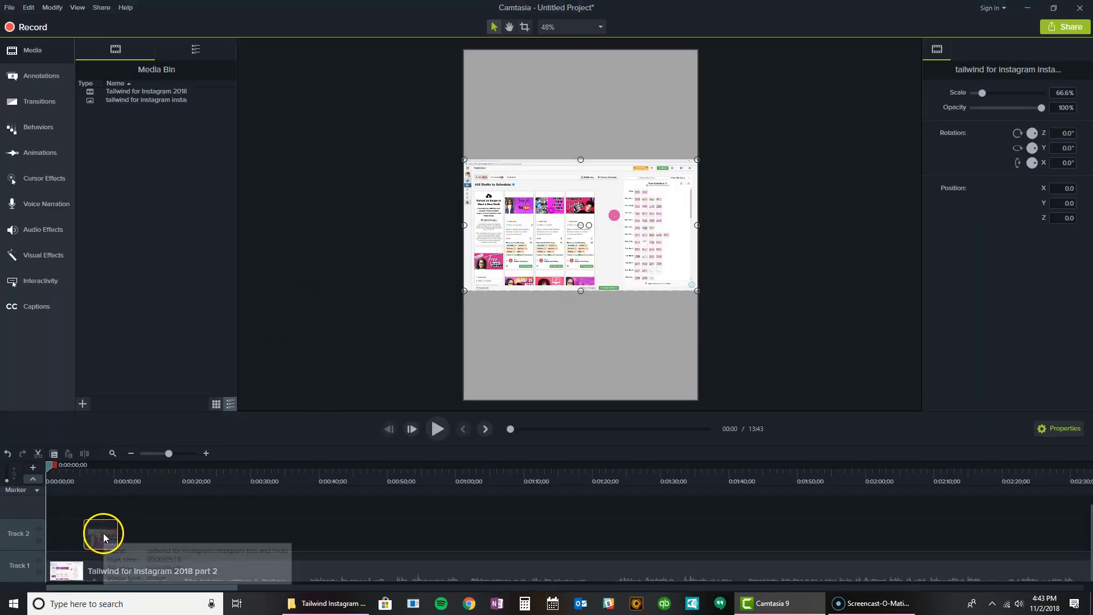
left_click_drag(104, 537, 57, 535)
Step: Place the thumbnail at the canvas top with the landscape video directly beneath it
left_click_drag(521, 236, 533, 129)
left_click(578, 246)
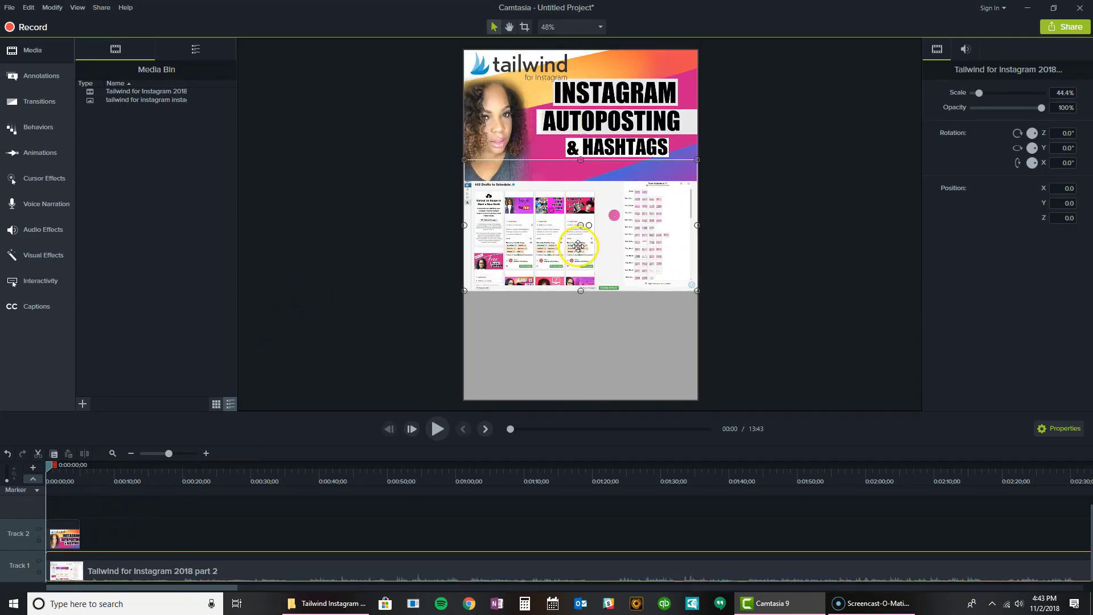
left_click_drag(578, 246, 577, 267)
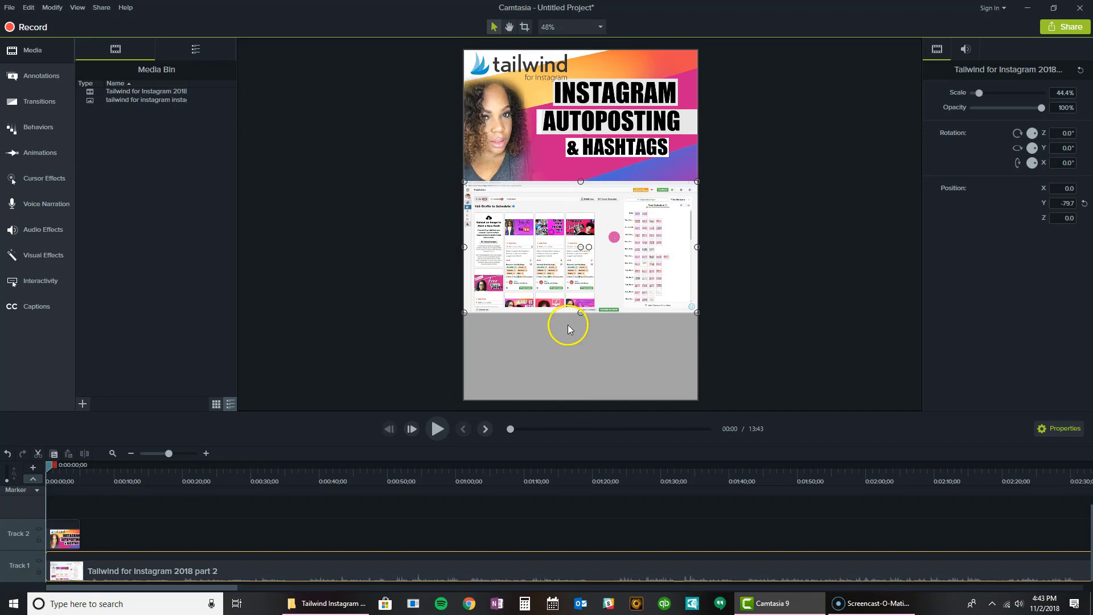
left_click(229, 282)
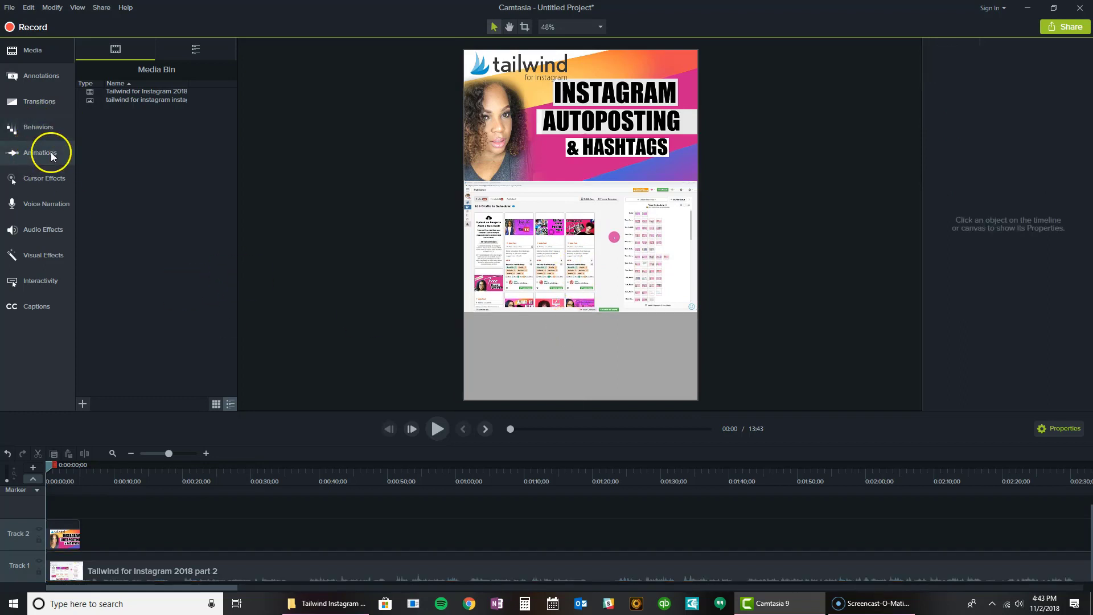
Step: Add a full-width black callout reading 'To watch the full video from your desktop. Click the link in the bio'
left_click(39, 75)
mouse_move(138, 180)
left_mouse_down()
mouse_move(93, 202)
mouse_move(115, 220)
mouse_move(676, 397)
mouse_move(566, 357)
left_mouse_up()
double_click(556, 370)
type("To see video in")
key("ctrl+a")
key("BackSpace")
type("To watch the full video from your desktop. Click the link in the bio")
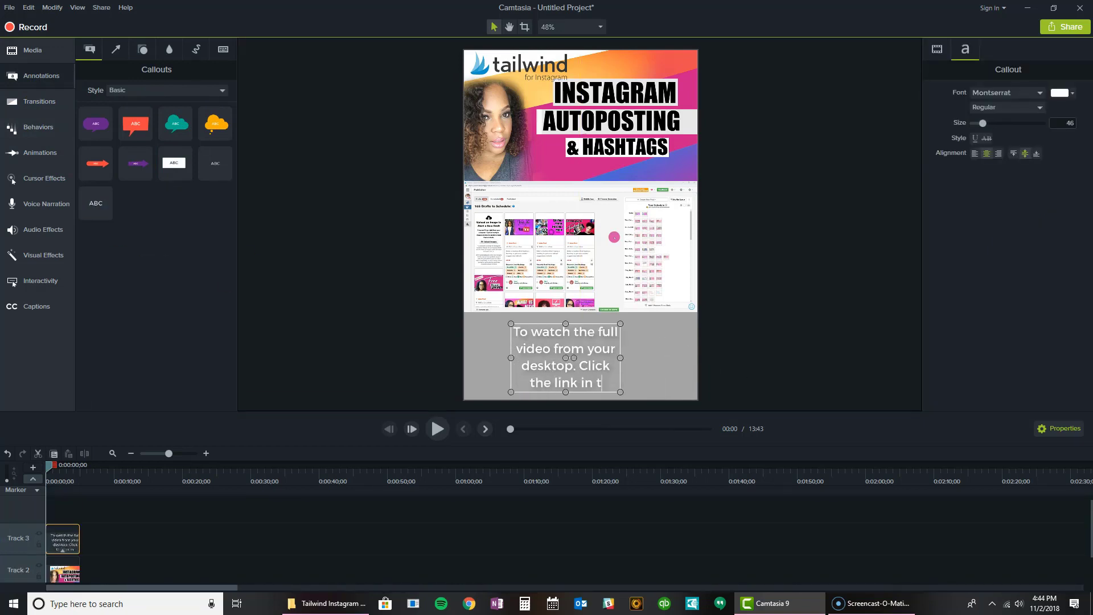
left_click_drag(511, 357, 465, 358)
left_click_drag(620, 357, 697, 347)
left_click(1060, 93)
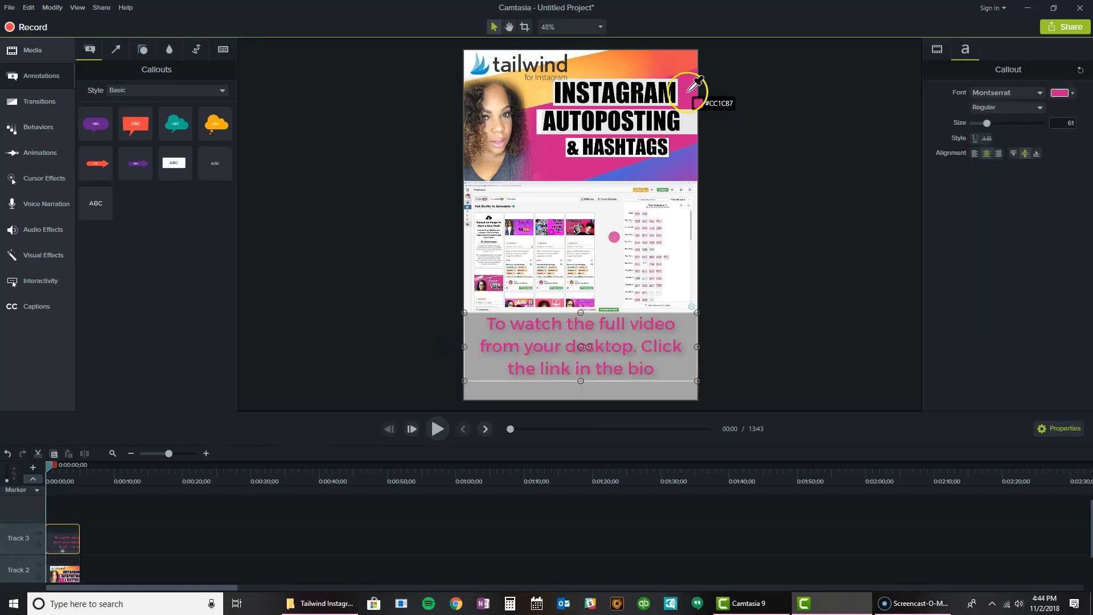
left_click(1064, 93)
left_click(971, 141)
Step: Add a second full-width callout with the YouTube channel URL in black, size 40 text
left_click_drag(96, 203, 697, 380)
type("http://youtube.com/sociallynina")
left_click_drag(501, 380, 464, 381)
left_click_drag(994, 124, 981, 123)
left_click(1059, 92)
left_click(1059, 93)
left_click(1059, 93)
left_click(976, 115)
Step: Set the canvas background to white in Project Settings and apply it
left_click(10, 7)
left_click(23, 90)
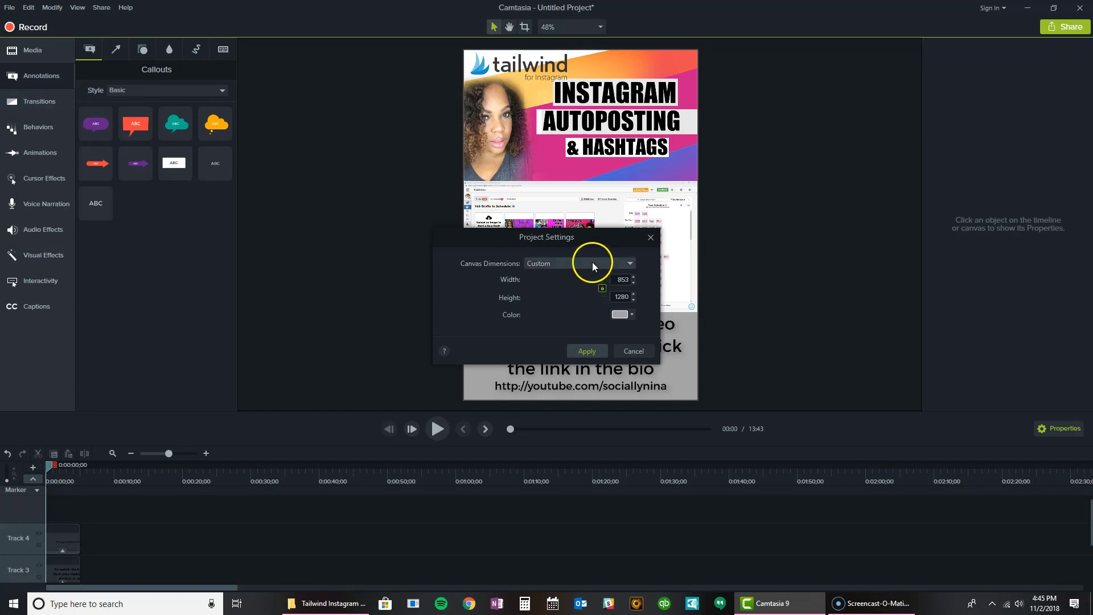
left_click(633, 314)
left_click(572, 335)
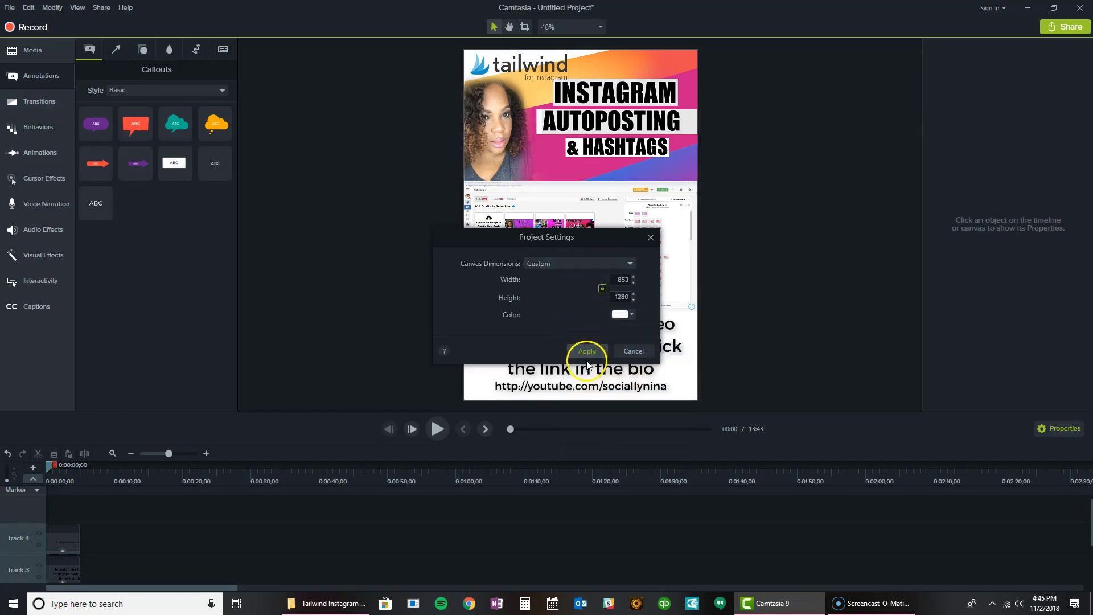
left_click(585, 351)
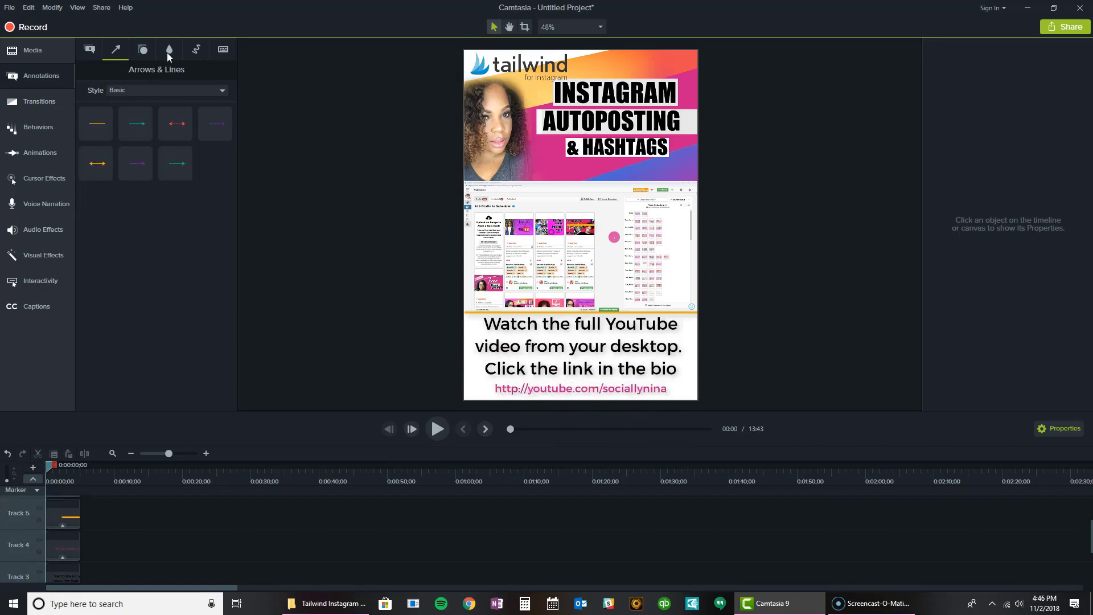
left_click(169, 51)
Step: Place a Spotlight over the middle landscape video and preview it in playback
mouse_move(135, 102)
left_mouse_down()
mouse_move(575, 145)
mouse_move(487, 240)
mouse_move(562, 281)
mouse_move(681, 295)
mouse_move(698, 313)
left_mouse_up()
left_click_drag(1007, 112, 994, 119)
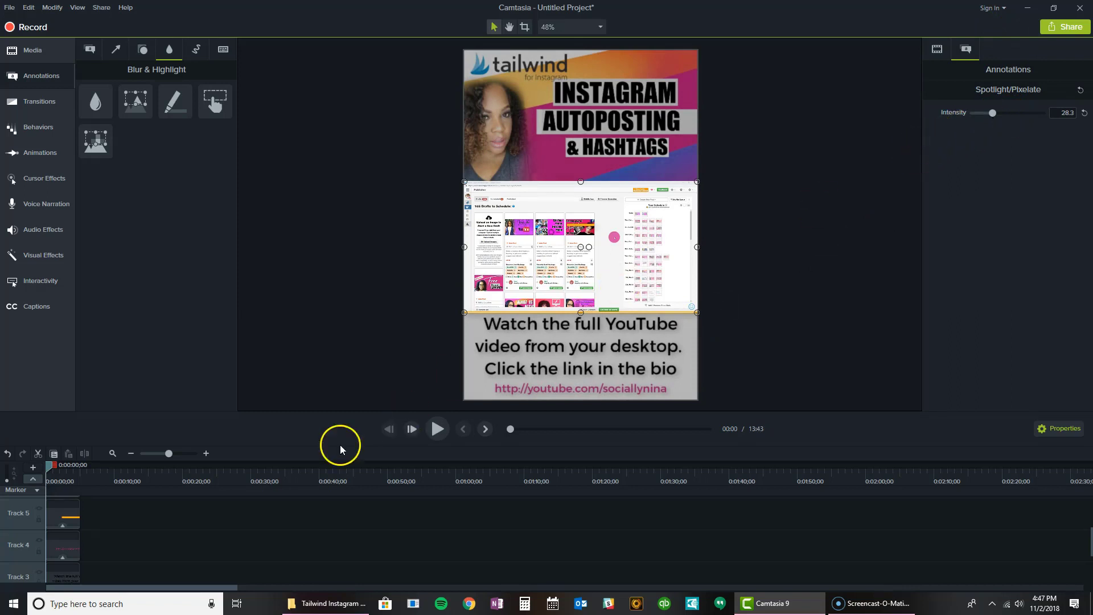
left_click(436, 432)
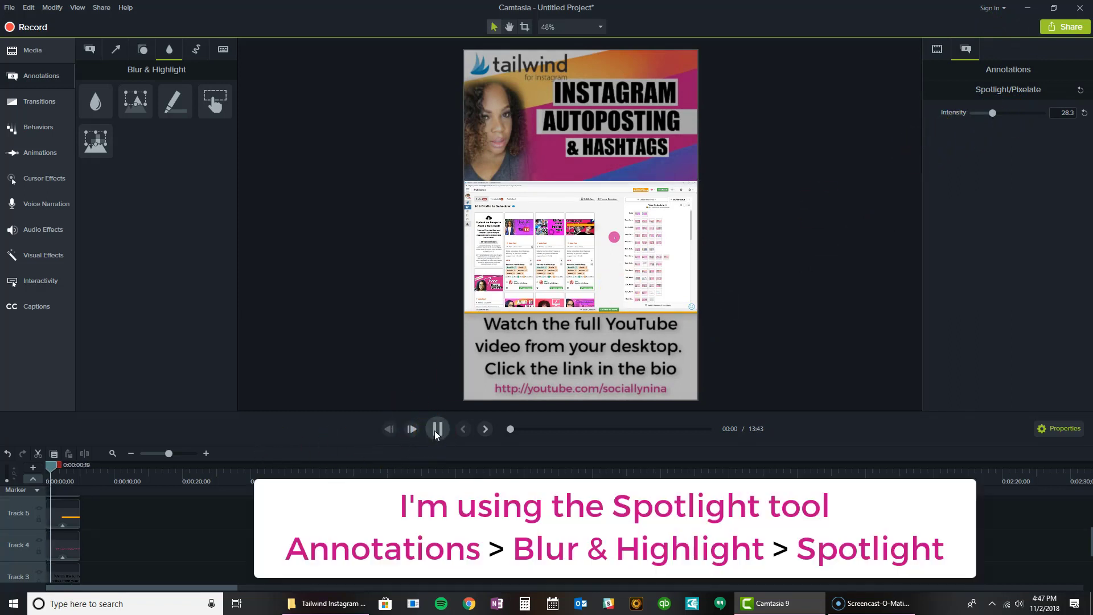
left_click(450, 427)
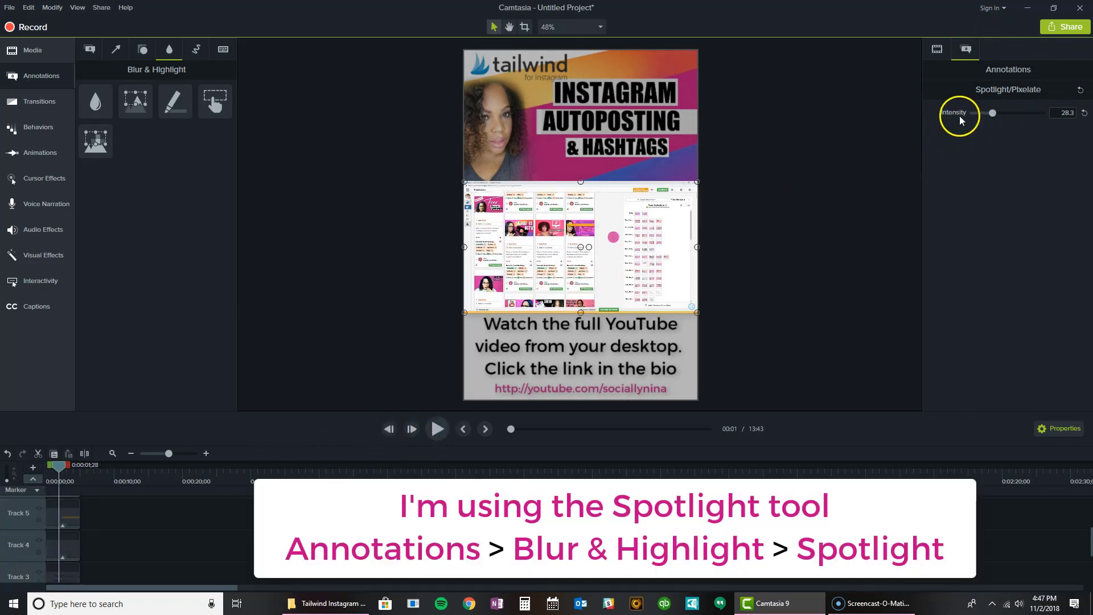
Step: Raise the spotlight Intensity to 35.8 and select its clip on Track 5
left_click_drag(992, 116, 997, 117)
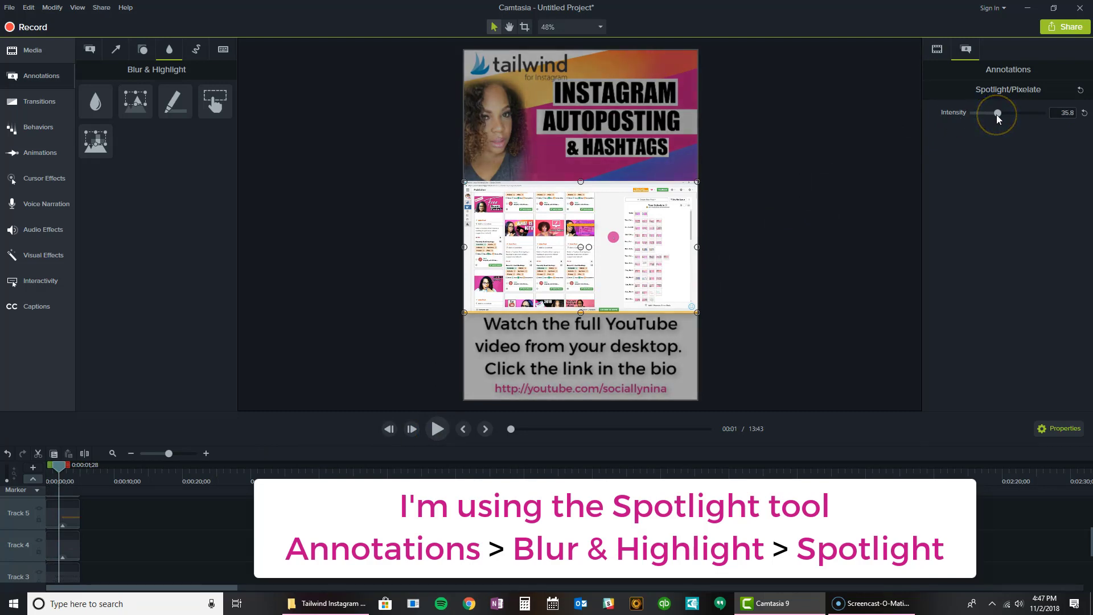
left_click(771, 156)
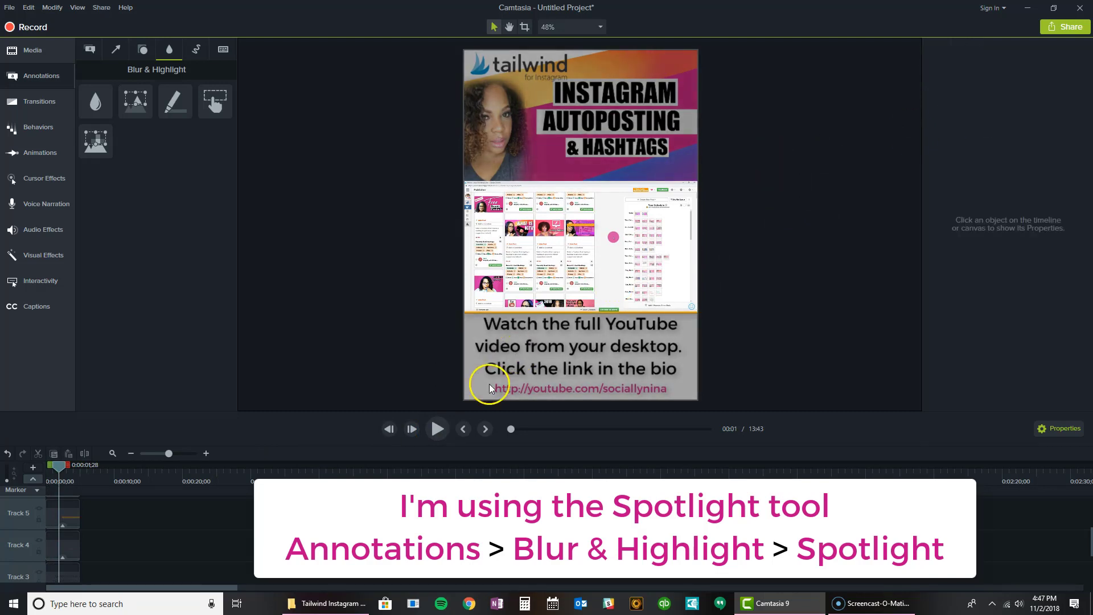
scroll(102, 515, "up", 2)
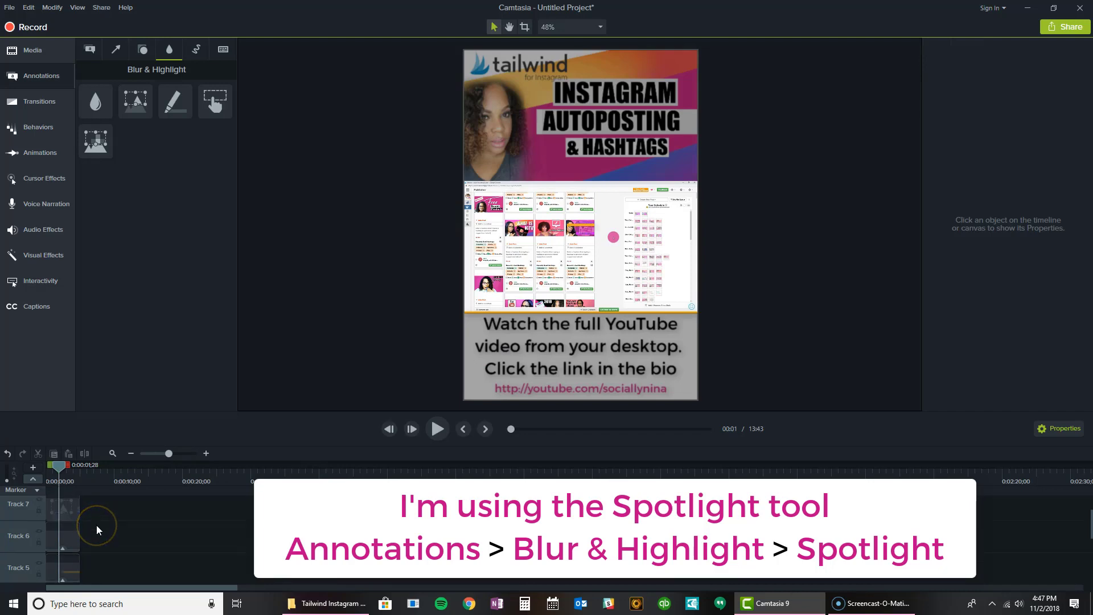
left_click(82, 569)
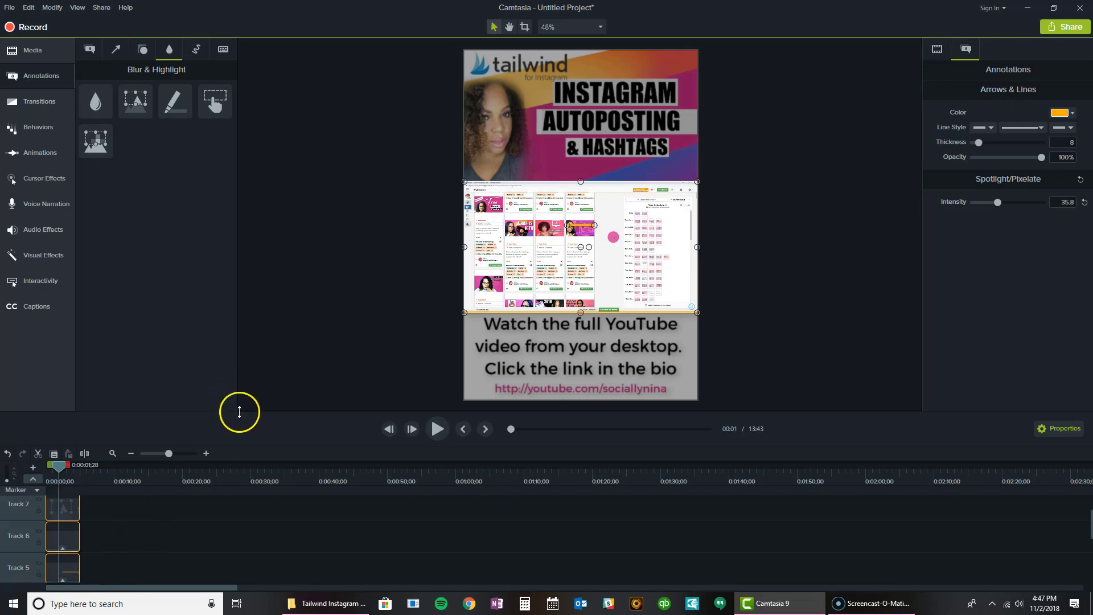
Step: Enlarge the timeline and marquee-select the overlay clips on Tracks 2–7
left_click_drag(239, 415, 246, 298)
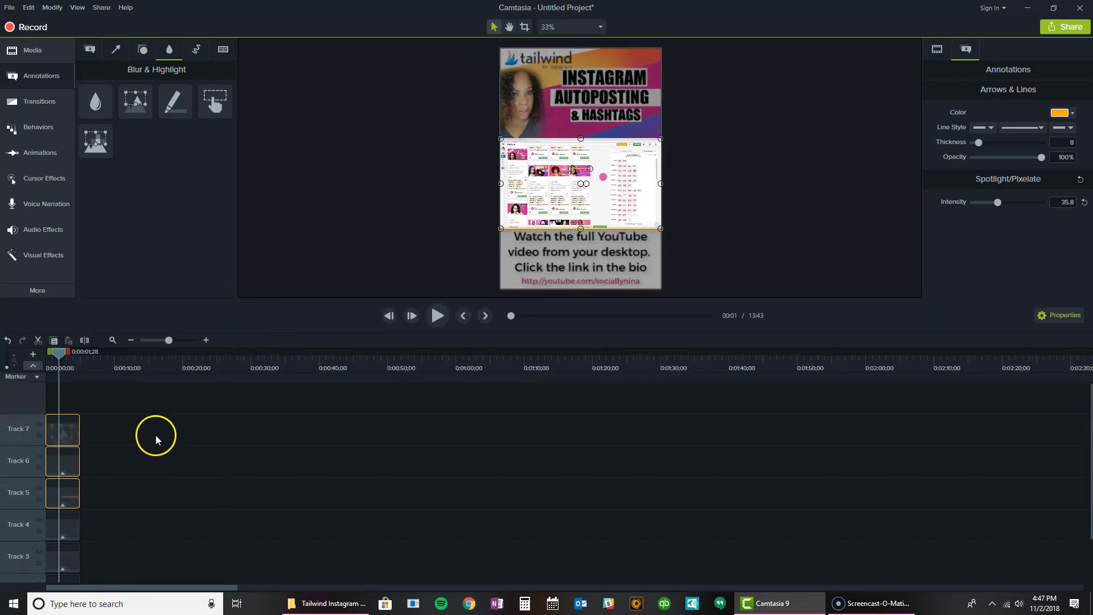
left_click(85, 409)
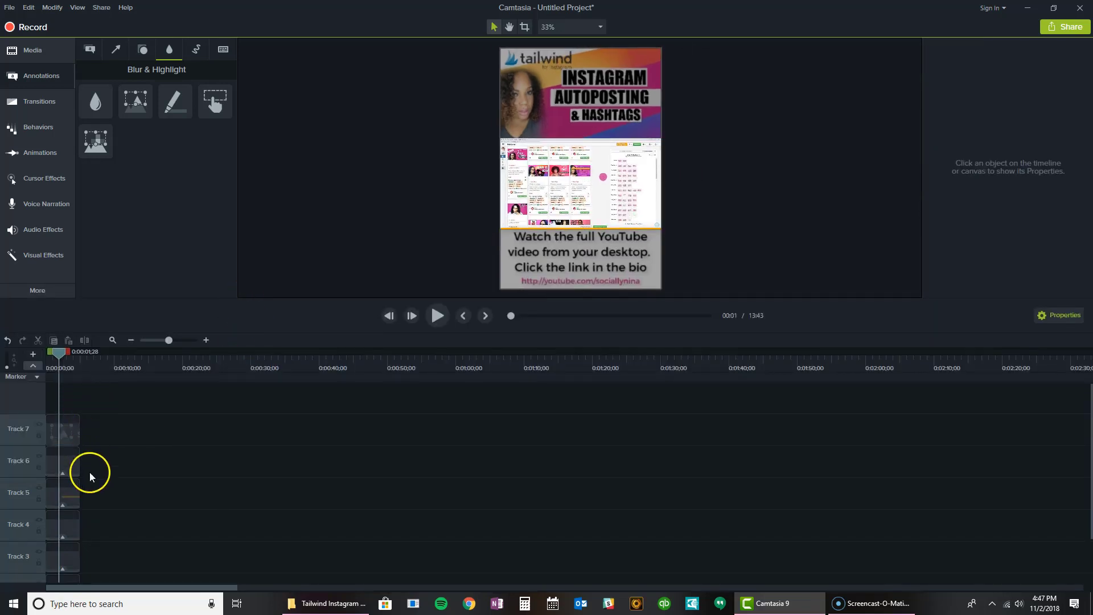
scroll(90, 473, "down", 1)
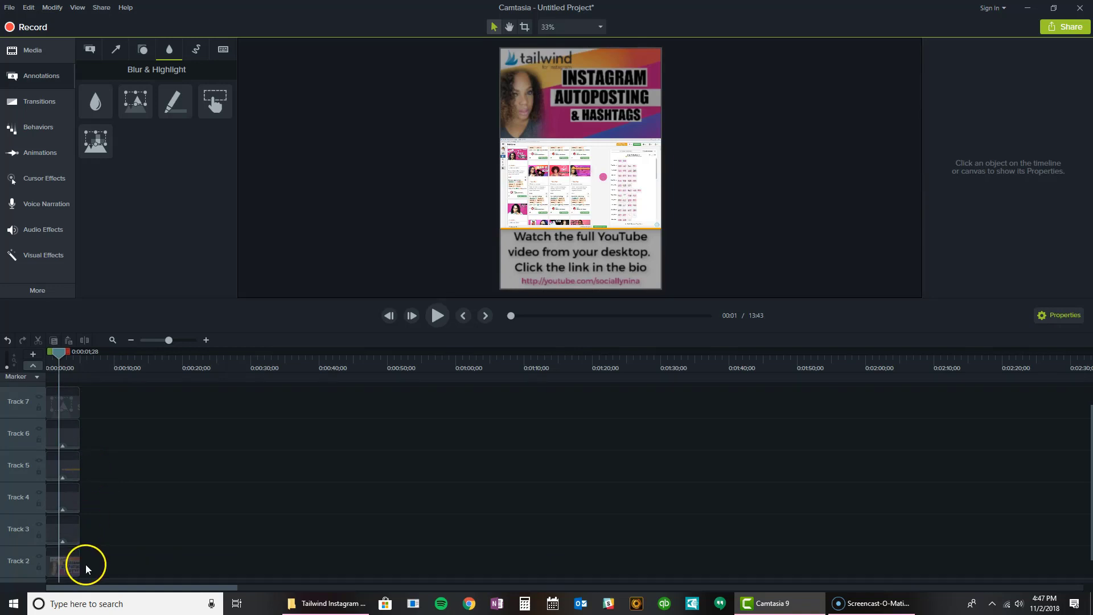
scroll(87, 568, "down", 1)
left_click_drag(93, 534, 1037, 499)
scroll(74, 453, "up", 2)
Step: Zoom the timeline out and stretch the overlay clips to the 13:43 end of Track 1
scroll(1037, 499, "down", 2)
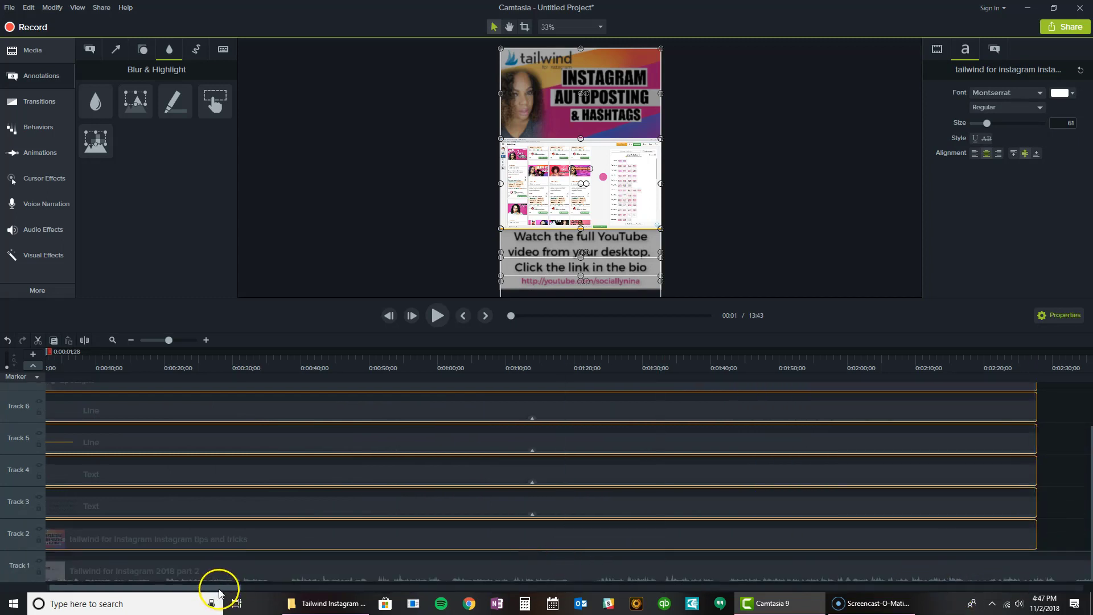
left_click_drag(217, 588, 351, 588)
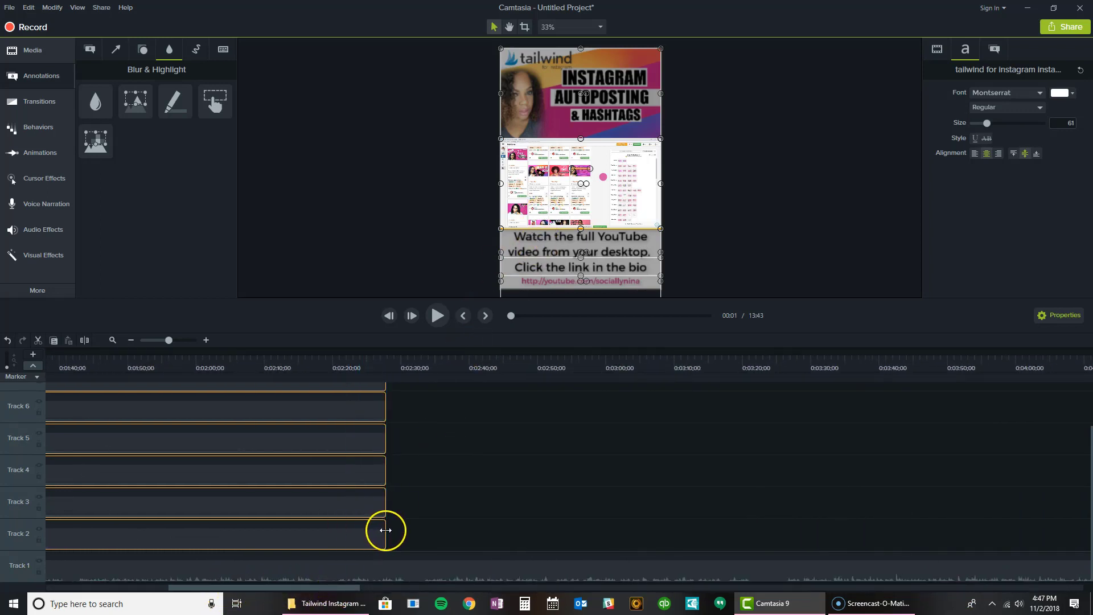
left_click_drag(386, 530, 1080, 534)
left_click(1045, 588)
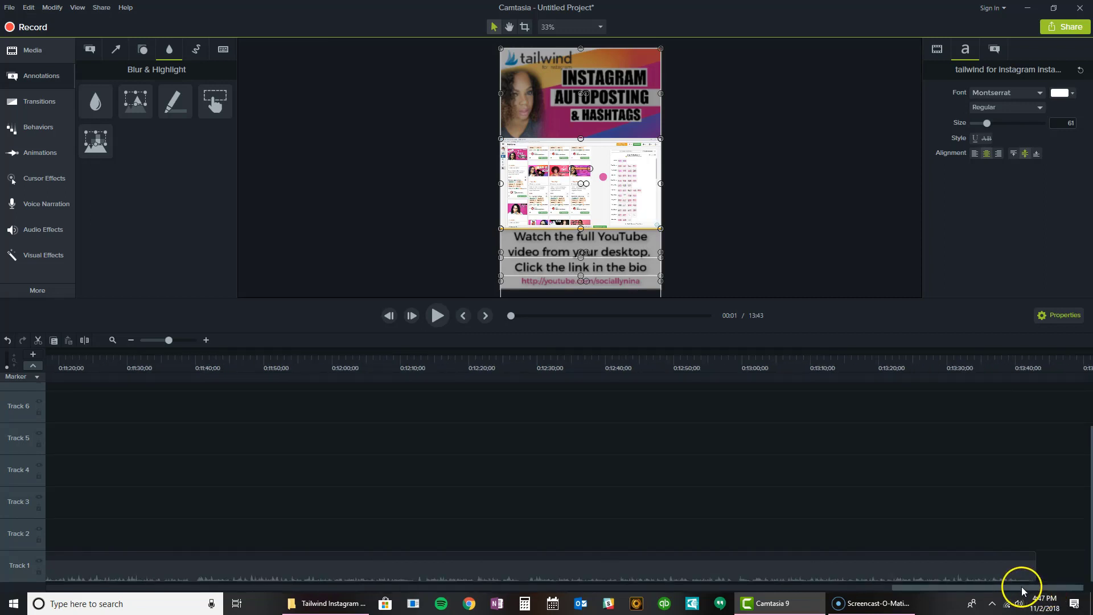
left_click_drag(972, 592, 419, 589)
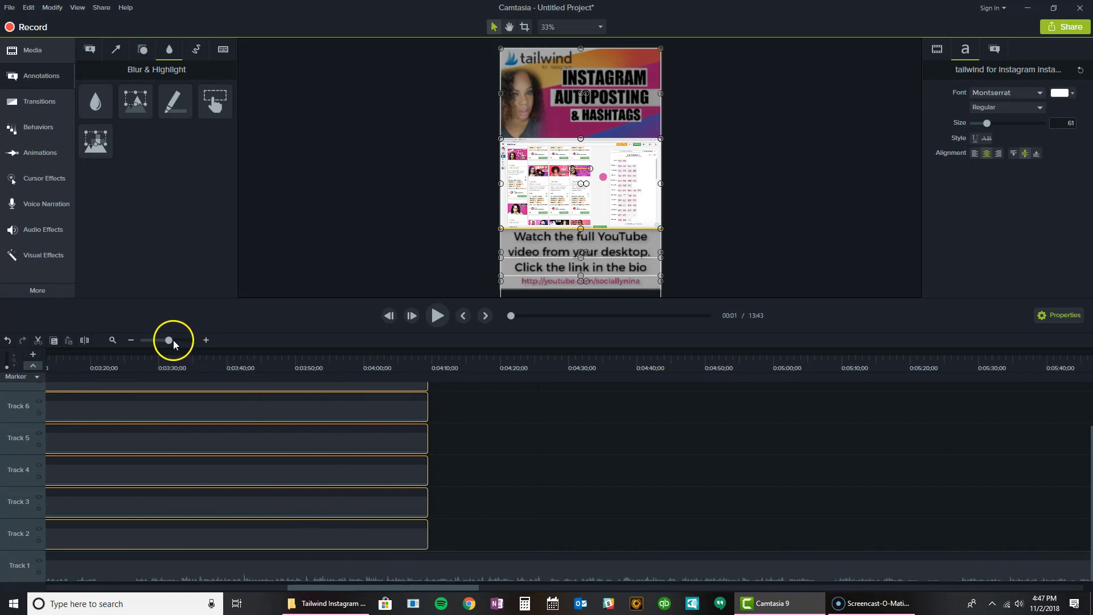
left_click_drag(166, 340, 157, 341)
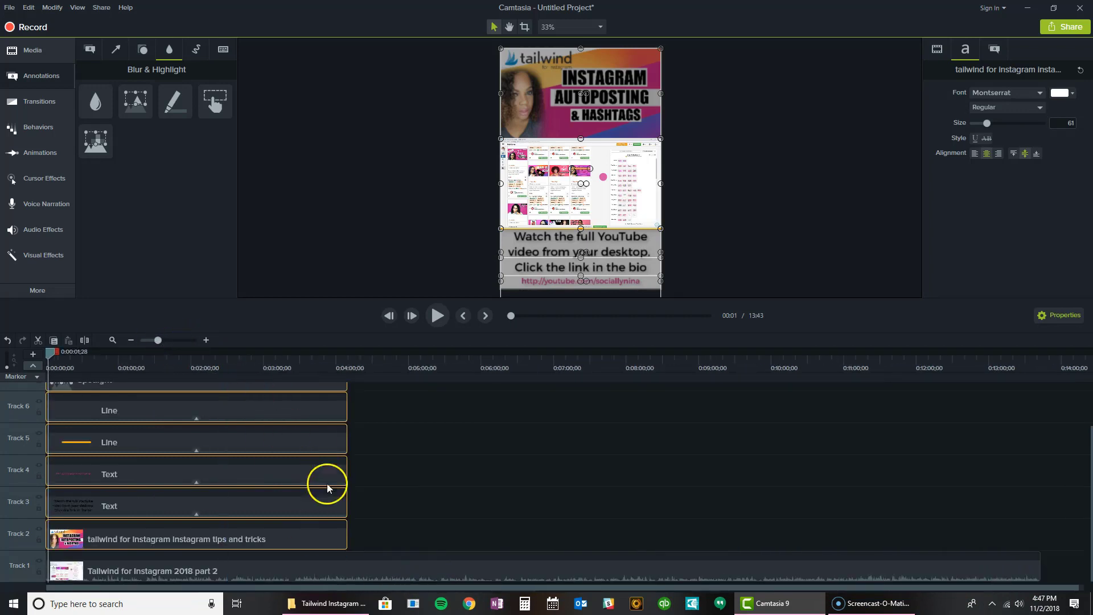
left_click_drag(349, 532, 1039, 517)
left_click(1066, 512)
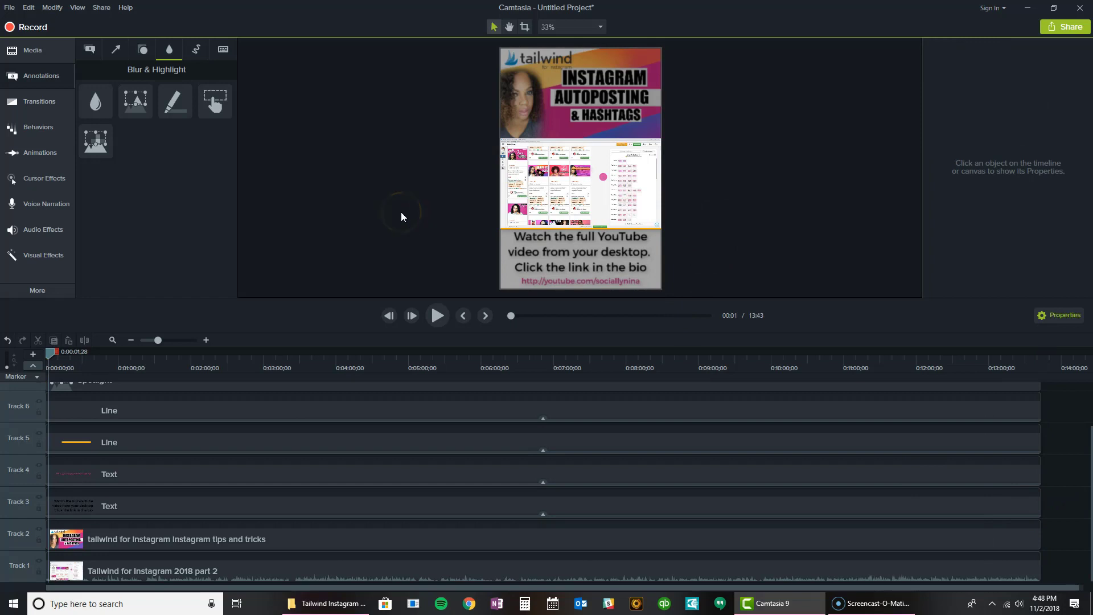
Step: Export to a local MP4 (up to 720p) file named 'IG Instagram Tips and Tricks Tailwind for Instagram Review'
left_click(1067, 27)
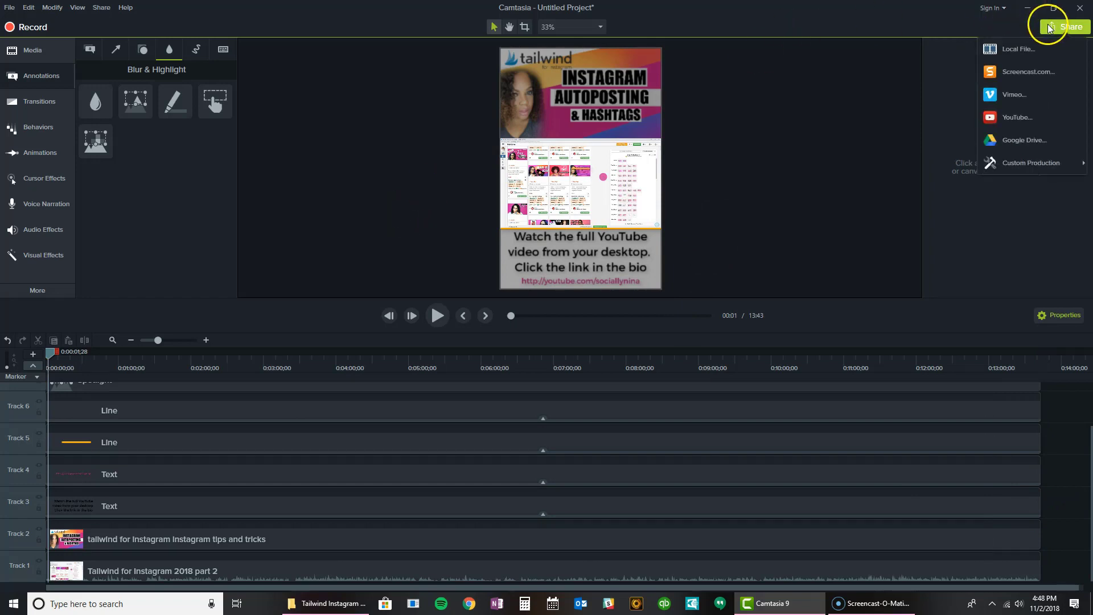
left_click(1038, 52)
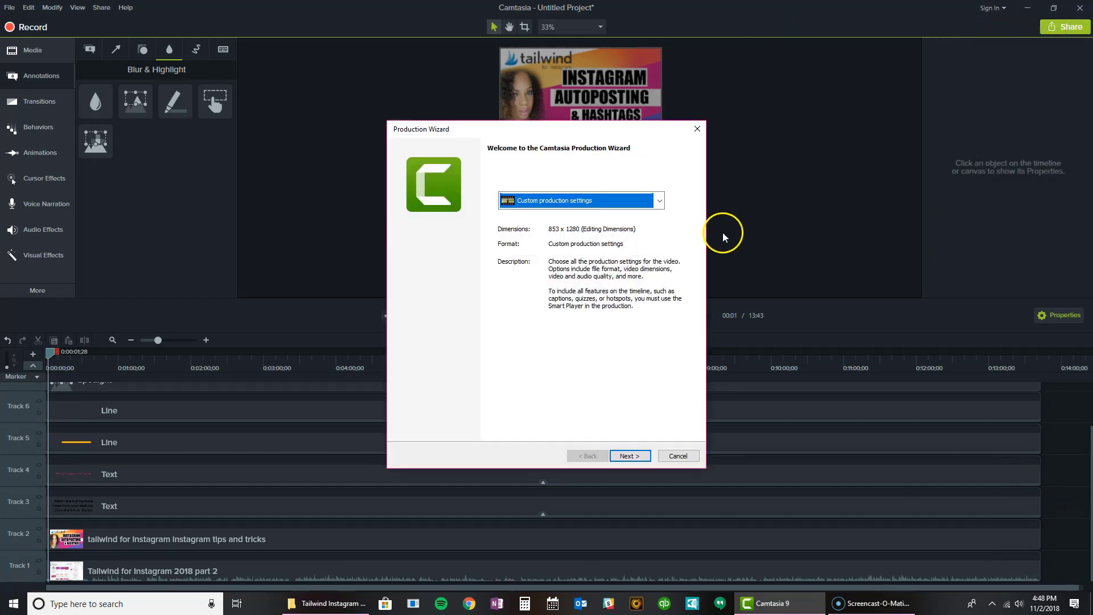
left_click(635, 201)
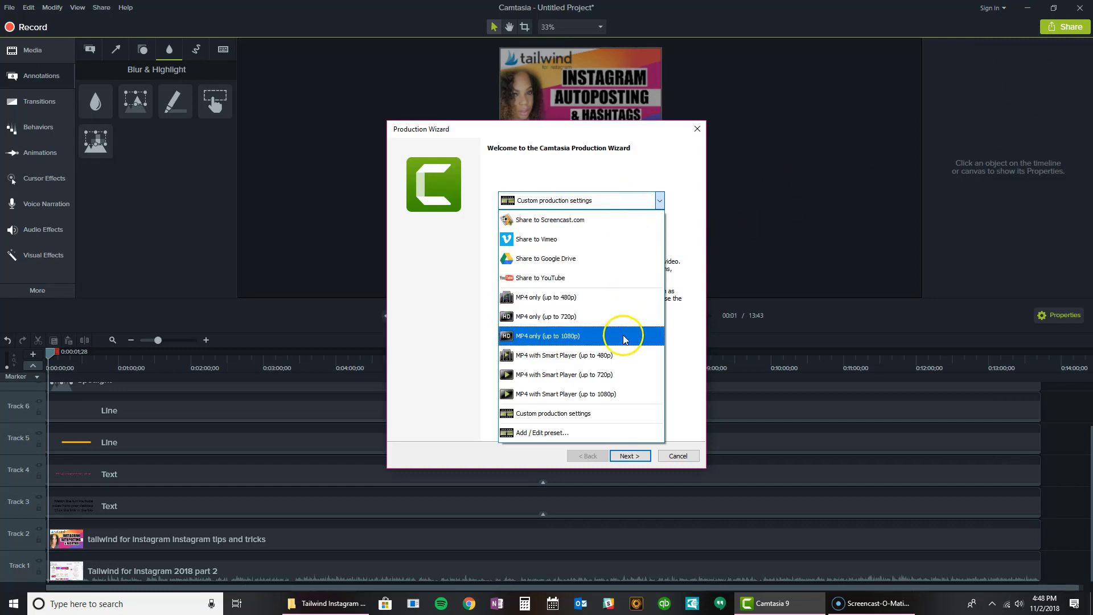
left_click(623, 317)
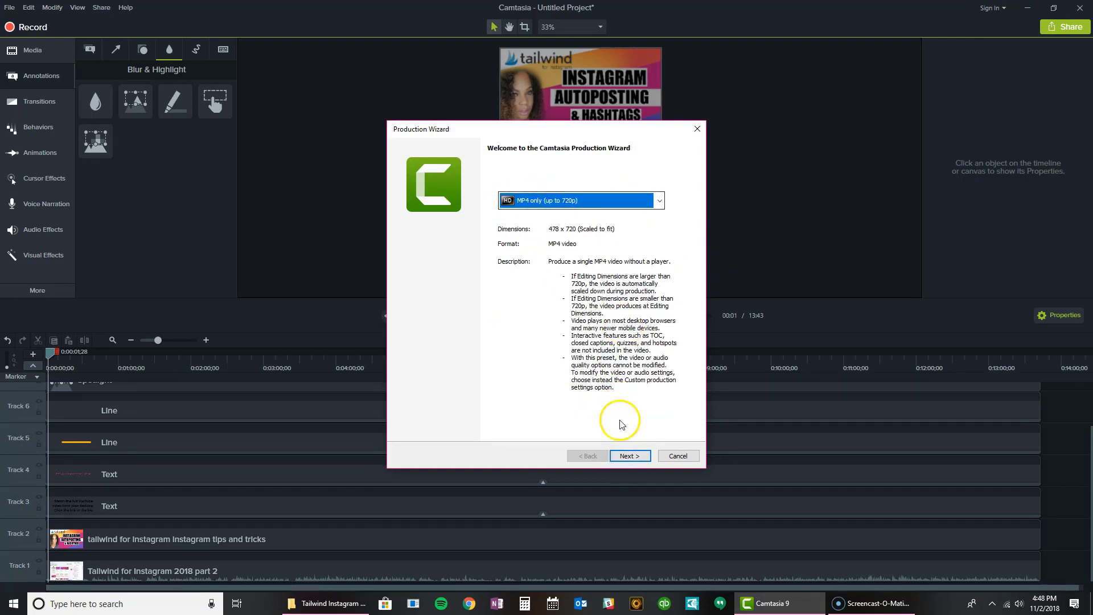
left_click(625, 457)
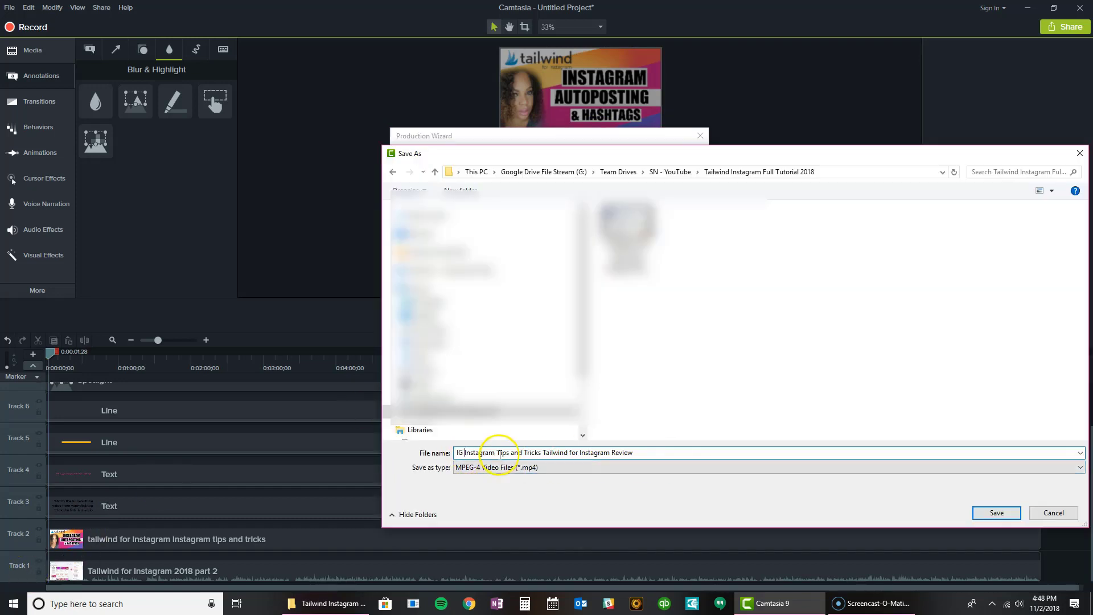
left_click(464, 453)
left_click(997, 513)
Step: Finish the Production Wizard so the 720p MP4 starts rendering
left_click(637, 461)
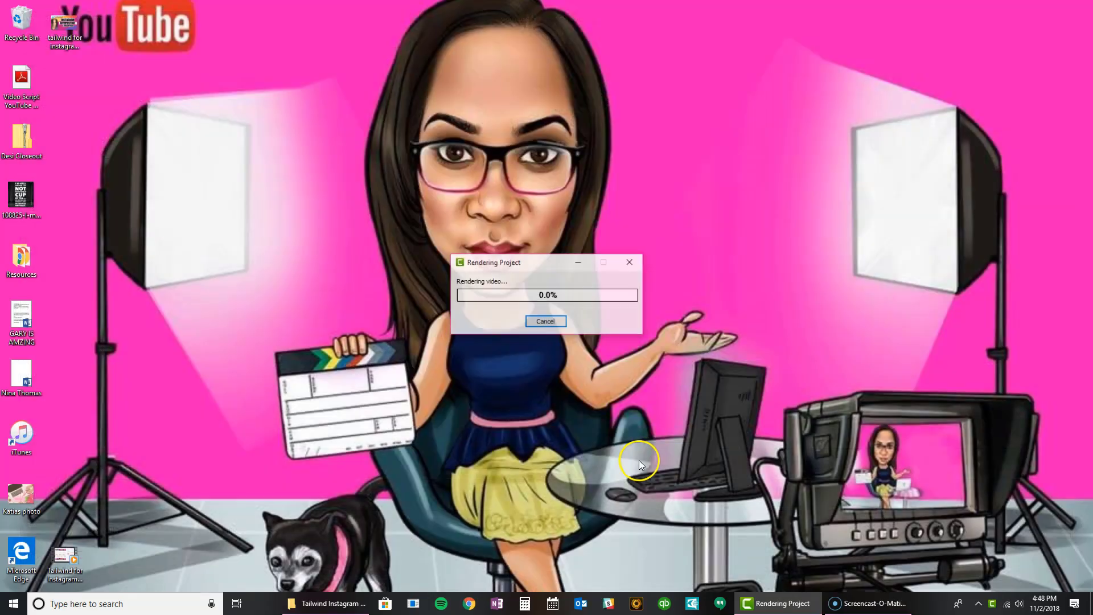
left_click(557, 497)
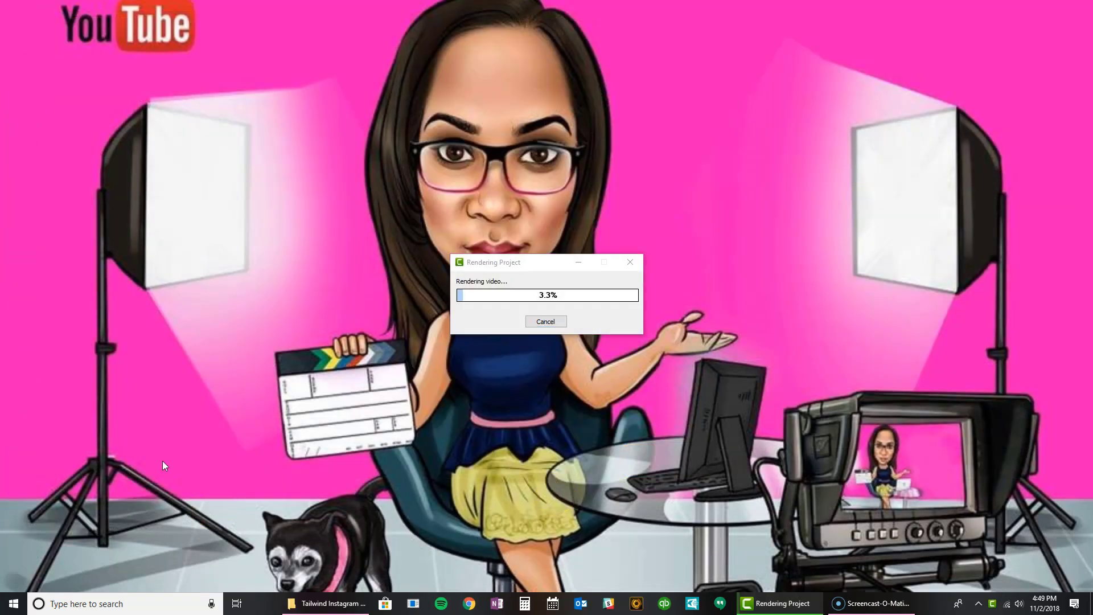